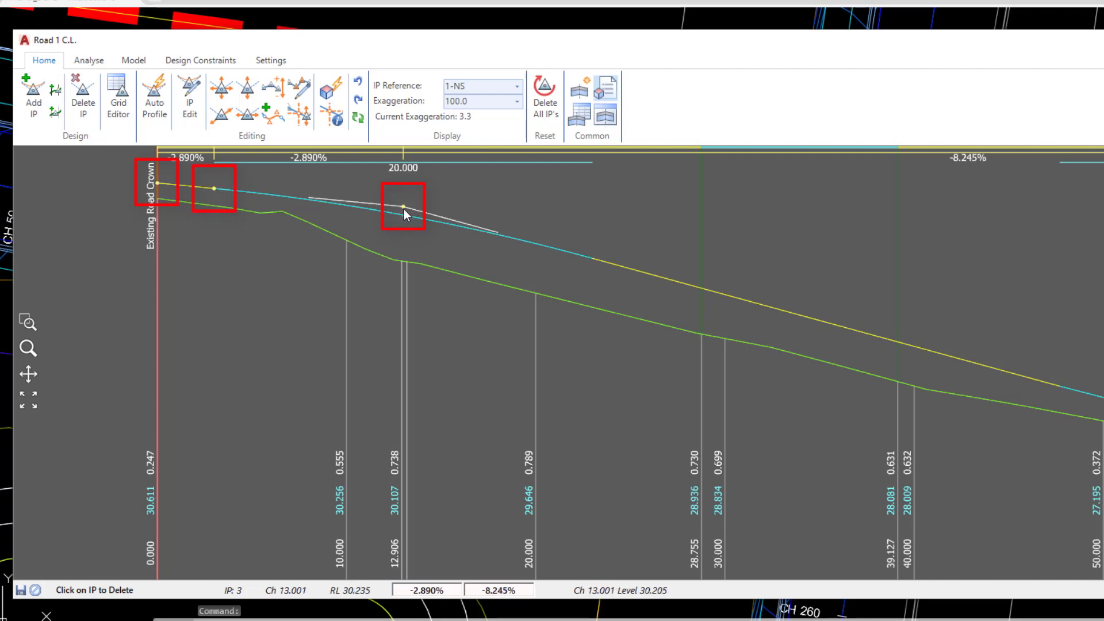
# Open the editing details for IP 3 on the Road 1 profile, then close them.
pyautogui.click(159, 187)
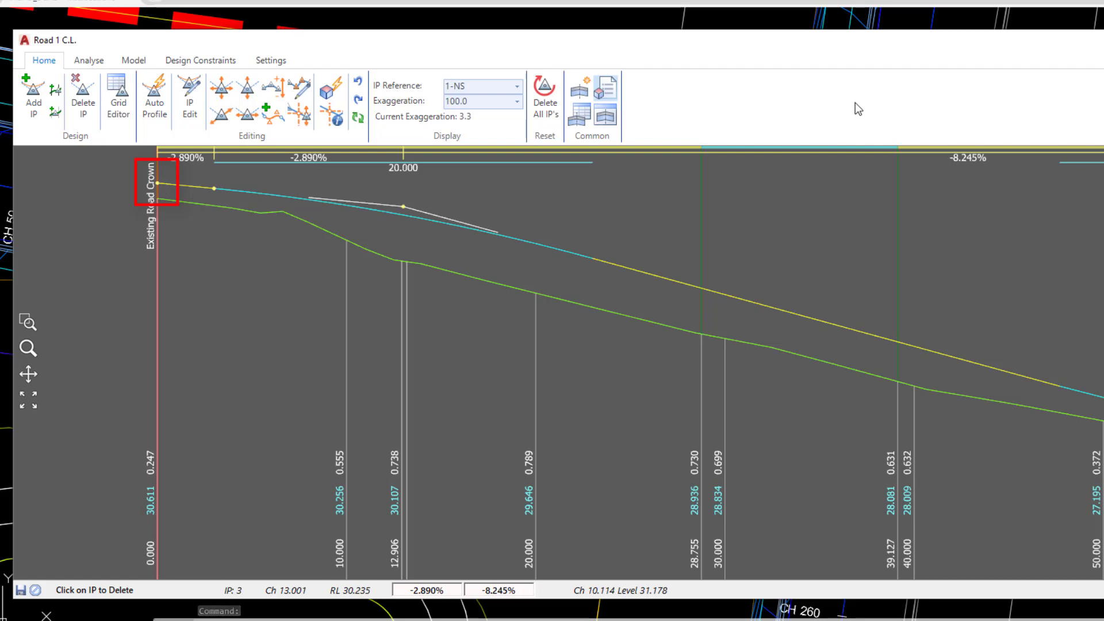
pyautogui.press('ctrl')
pyautogui.press('ctrl')
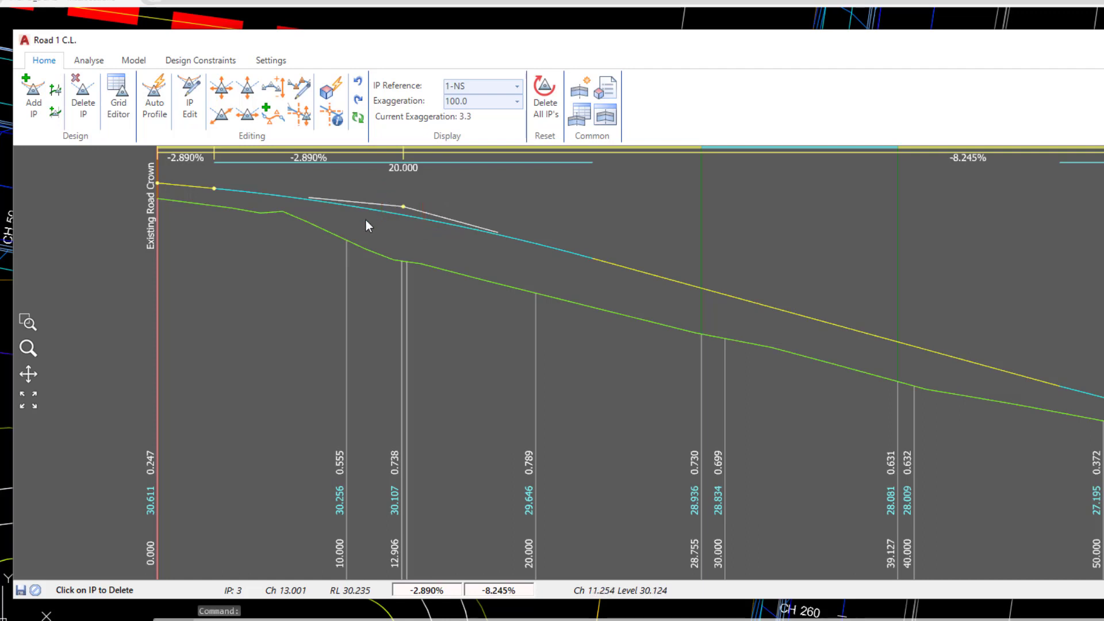
pyautogui.rightClick(403, 208)
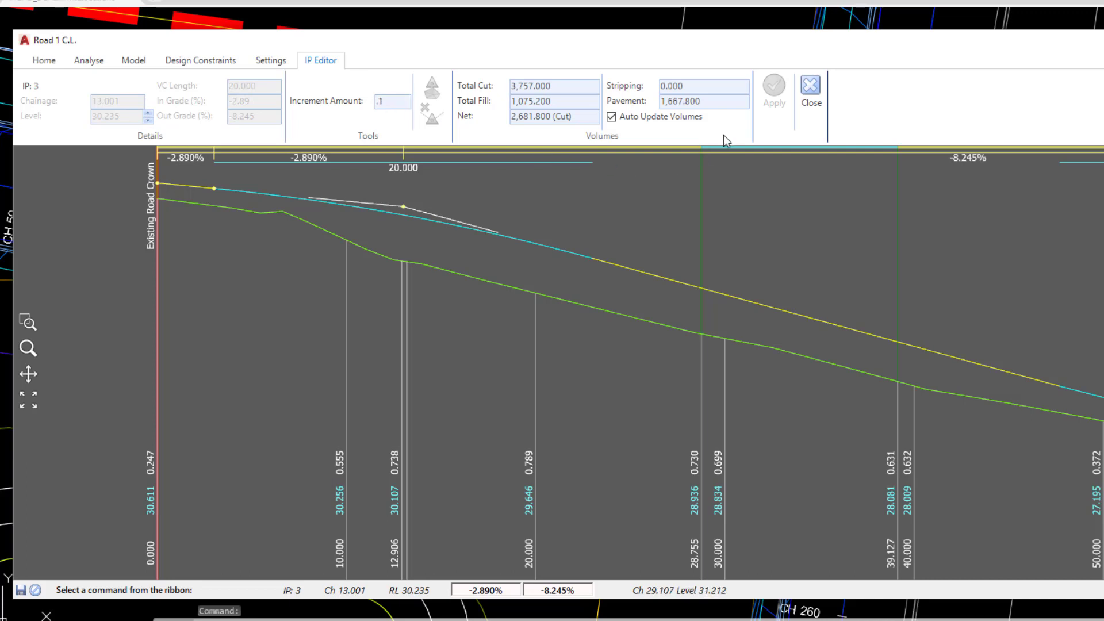
pyautogui.click(811, 88)
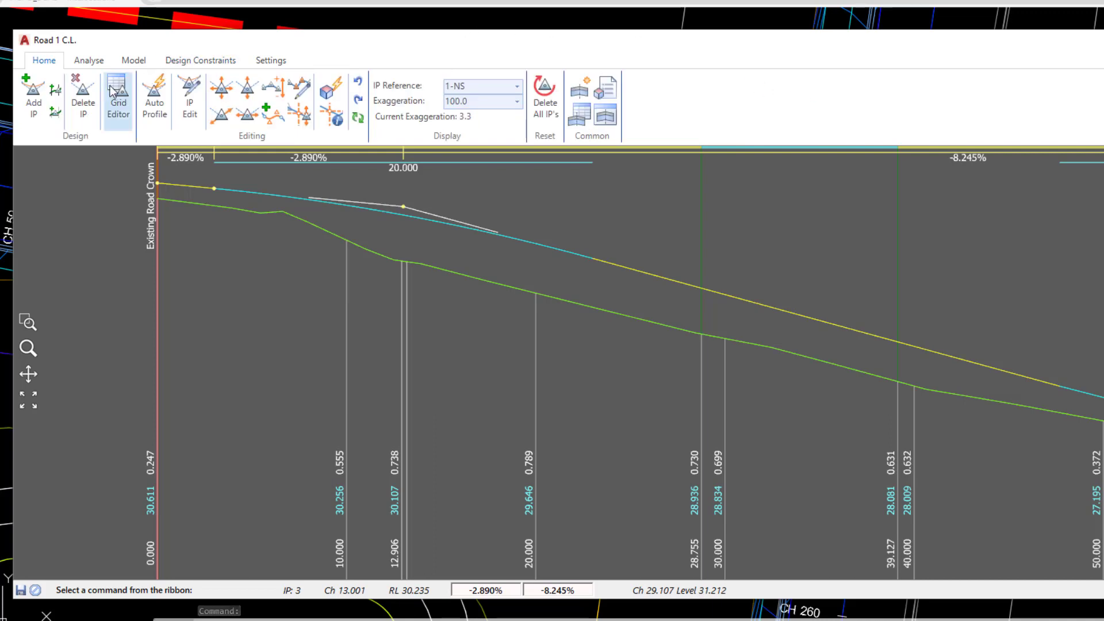
# Try to delete, then move, the protected IP at chainage 20, dismissing both warnings.
pyautogui.click(83, 96)
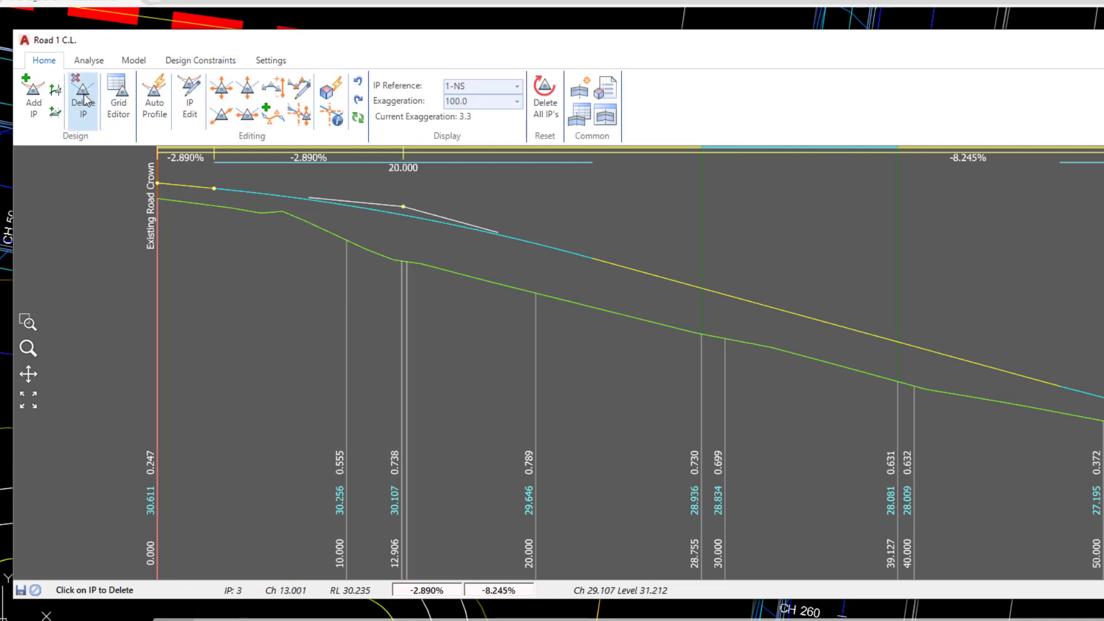
pyautogui.click(404, 207)
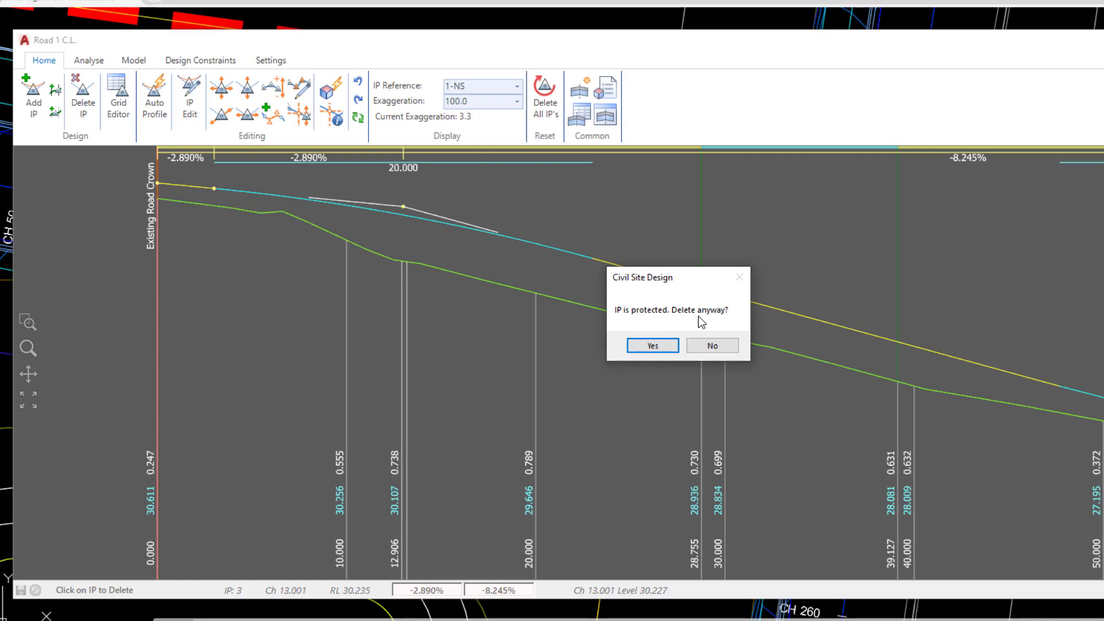
pyautogui.click(657, 345)
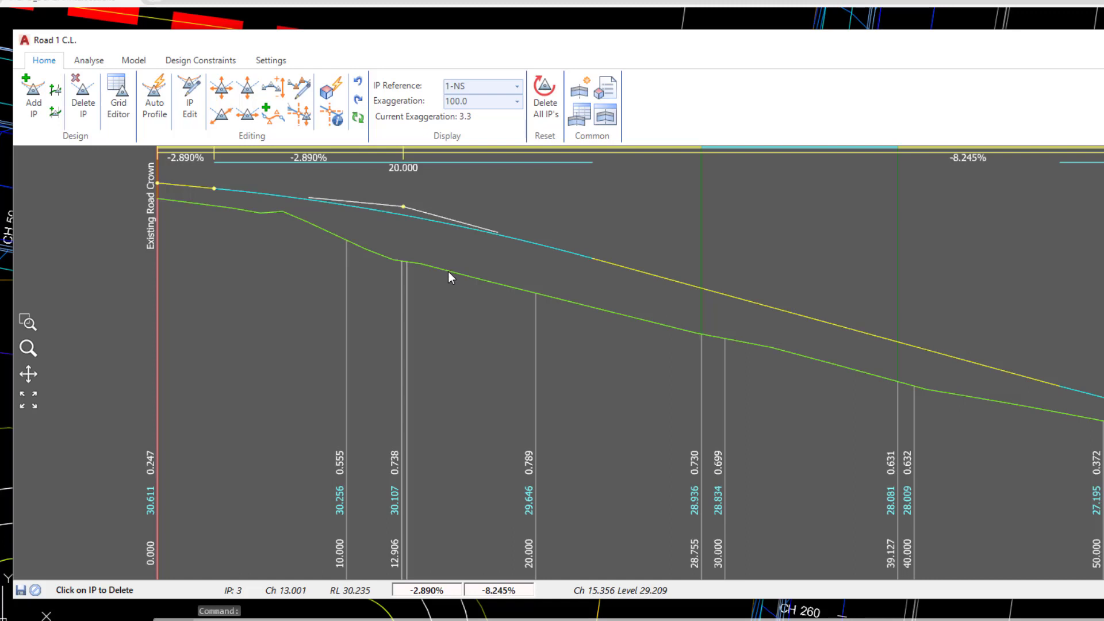
pyautogui.click(247, 90)
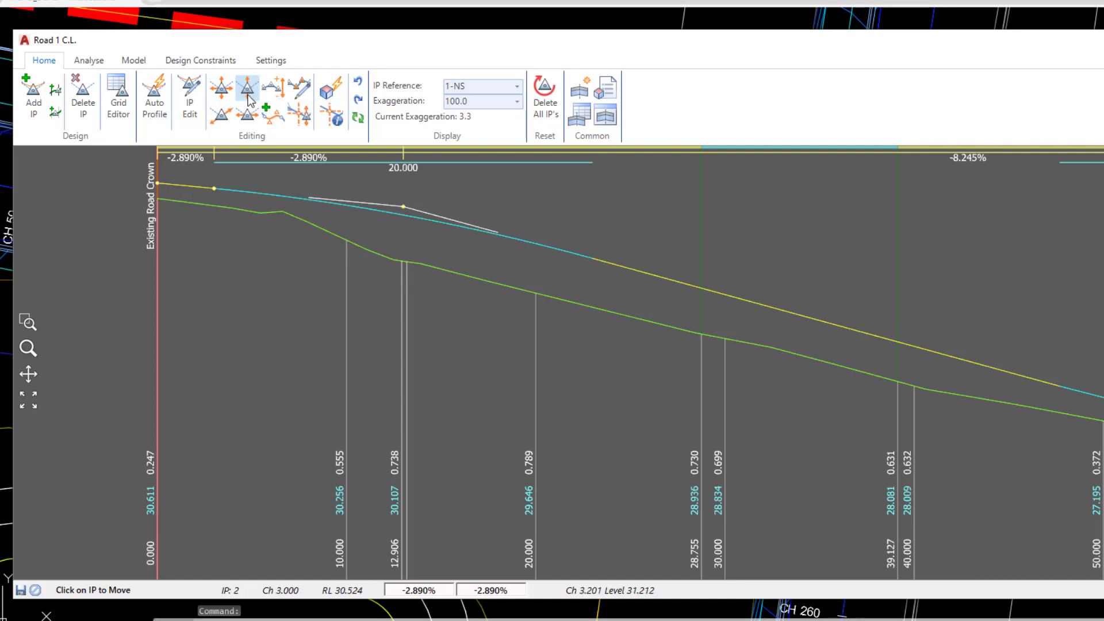
pyautogui.click(404, 206)
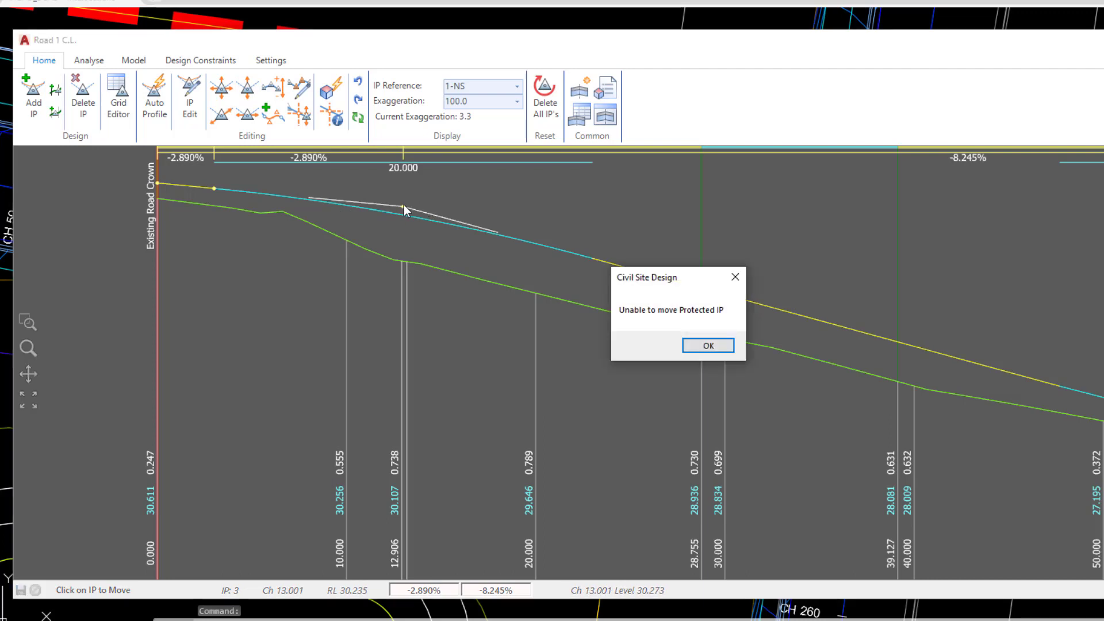
pyautogui.click(694, 348)
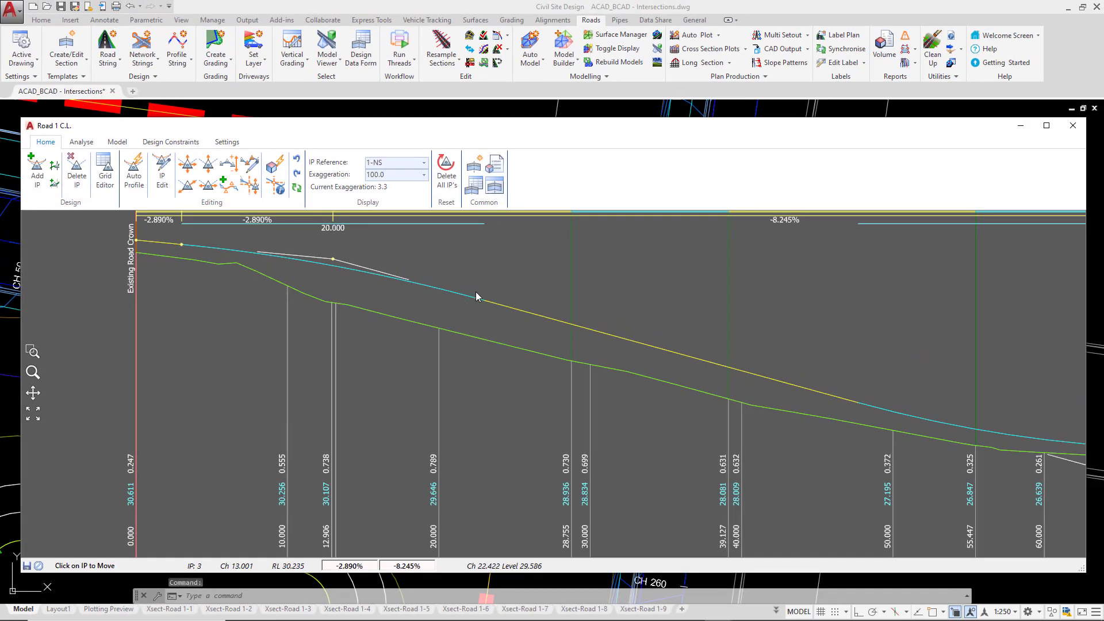
# Close the Road 1 profile and show the Road Details page of Active Drawing Settings.
pyautogui.click(1070, 126)
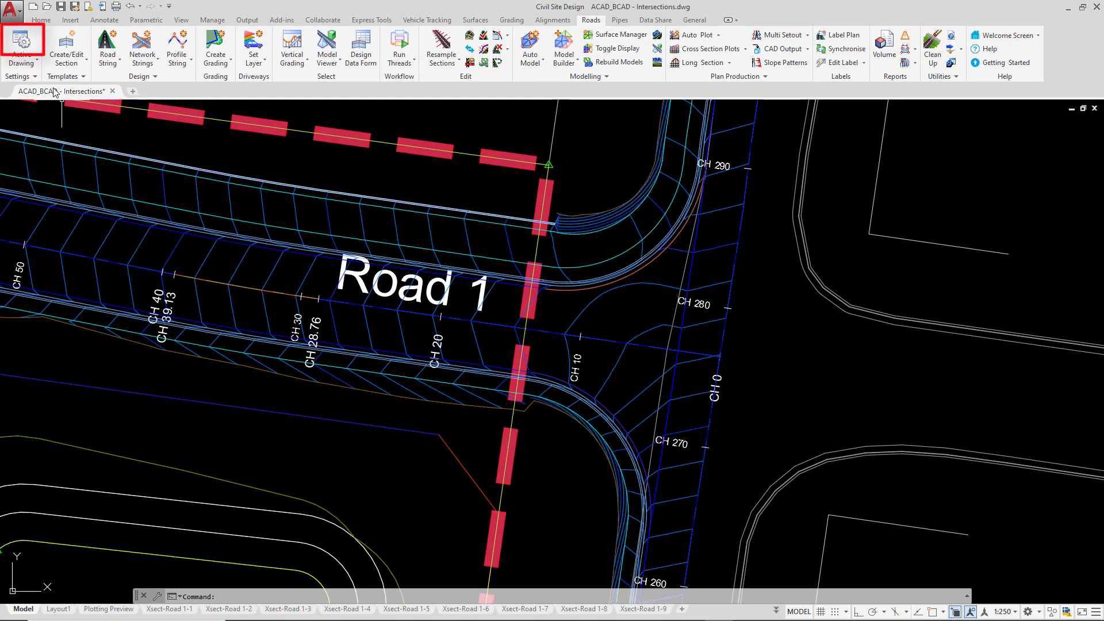
pyautogui.click(24, 40)
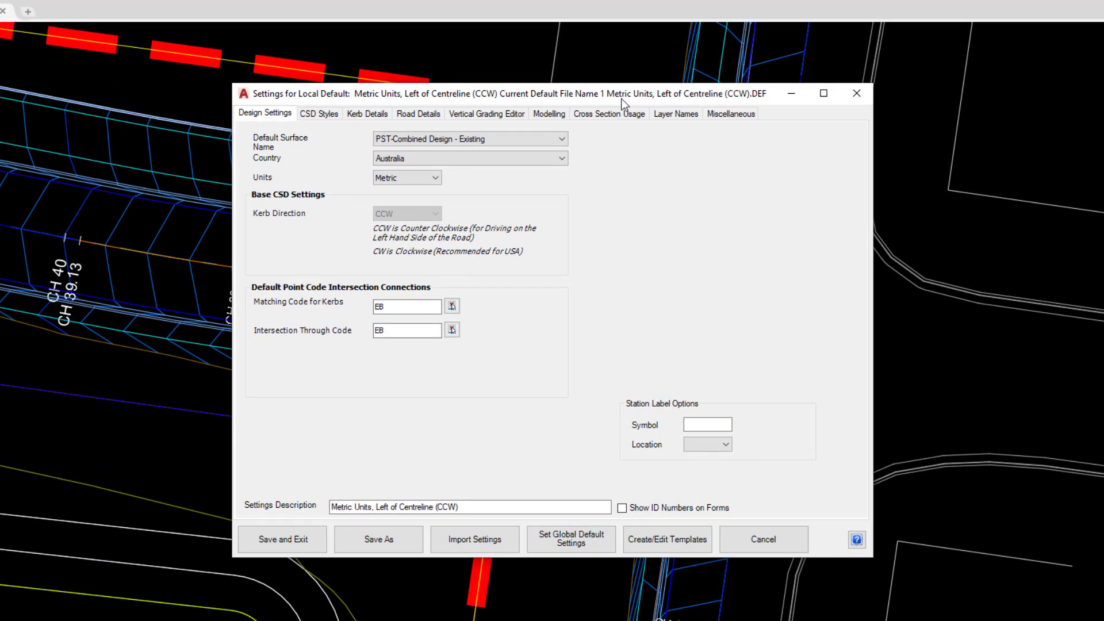
pyautogui.click(424, 115)
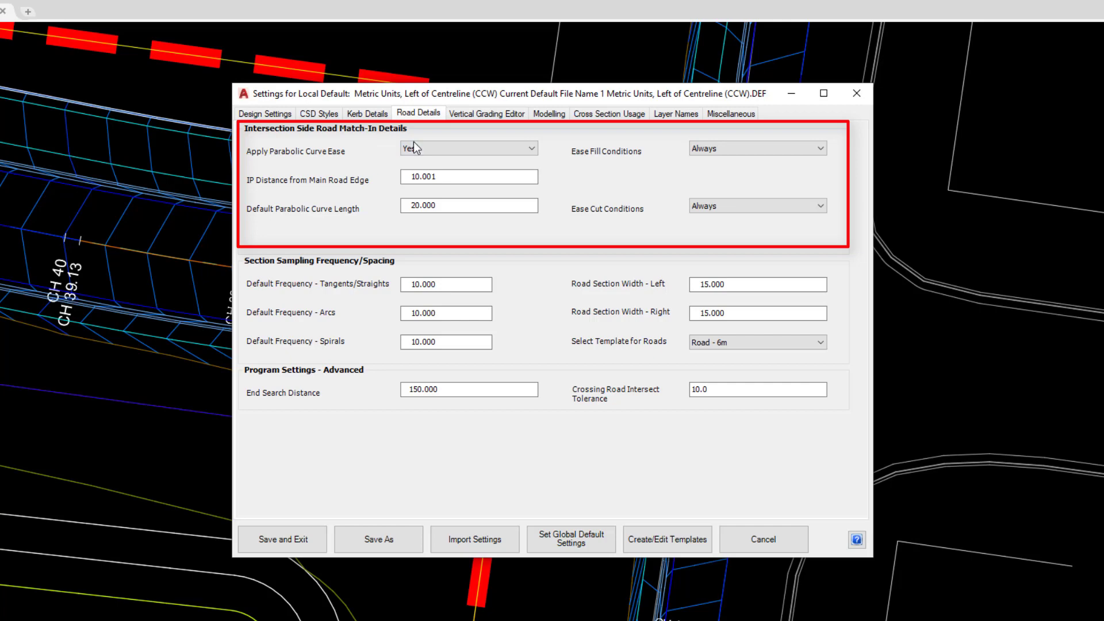
# Leave parabolic curve ease at Yes (IP distance 10.001, curve length 20.000) and save the settings.
pyautogui.click(474, 149)
pyautogui.click(473, 149)
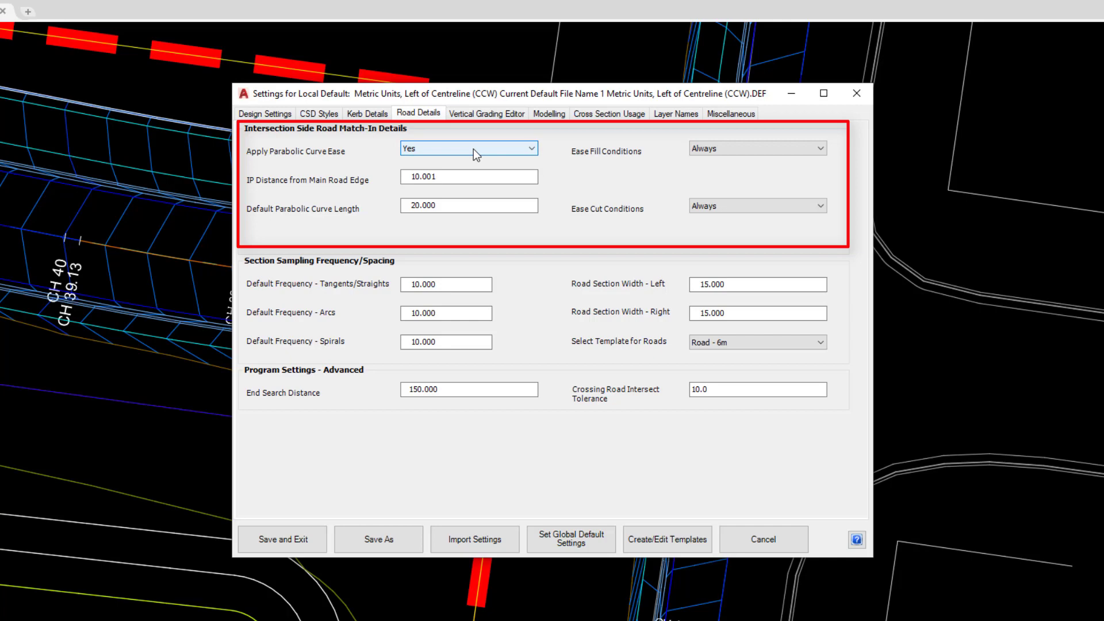
pyautogui.press('Tab')
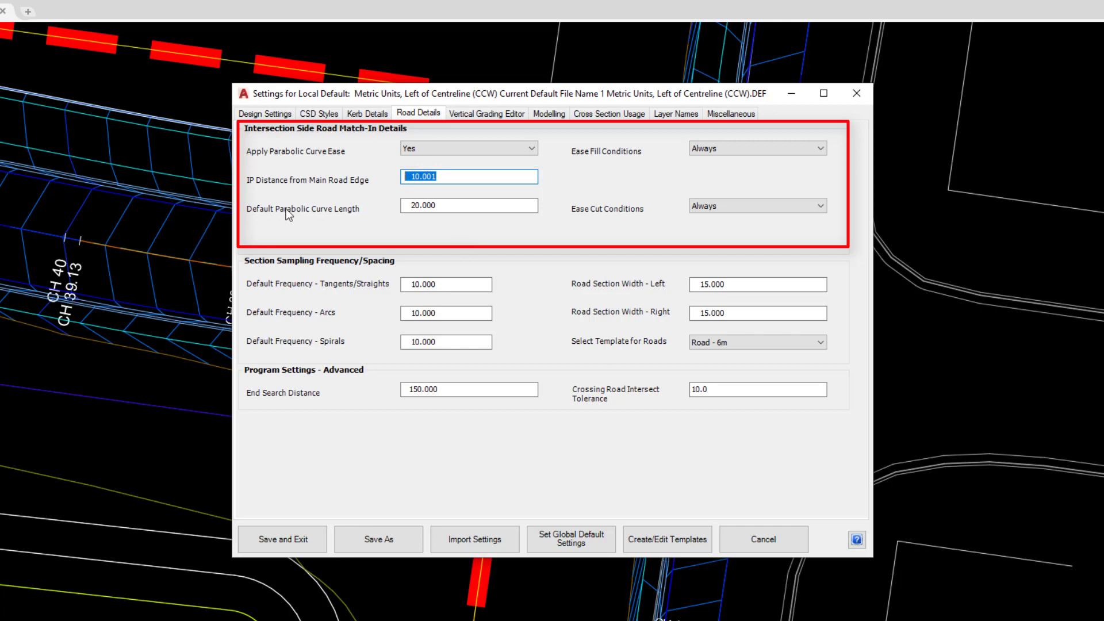
pyautogui.press('Tab')
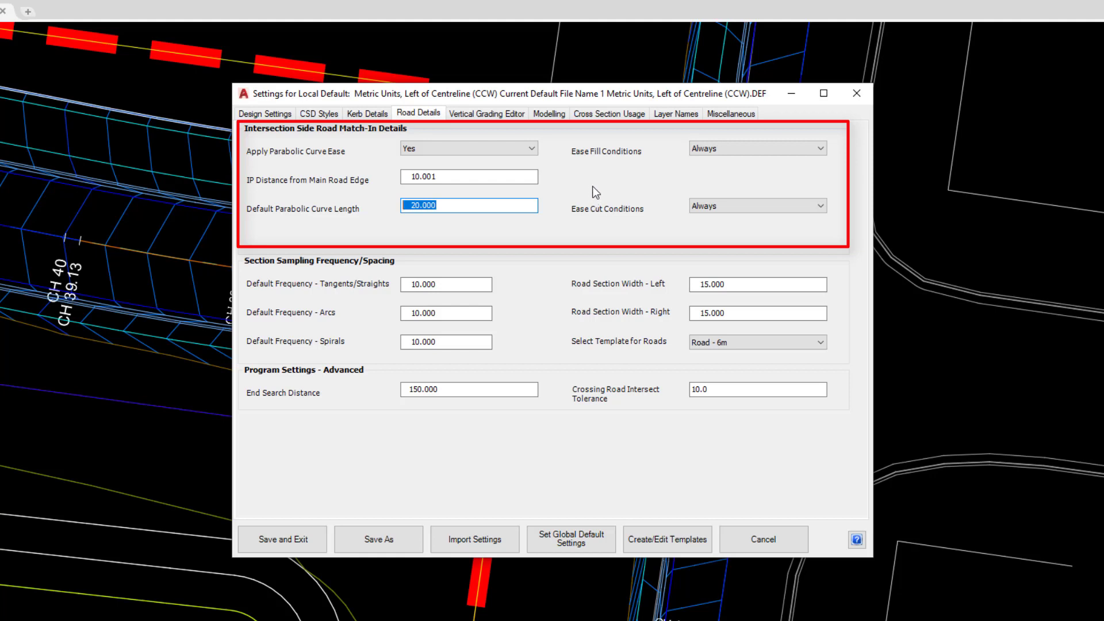
pyautogui.click(498, 148)
pyautogui.click(464, 170)
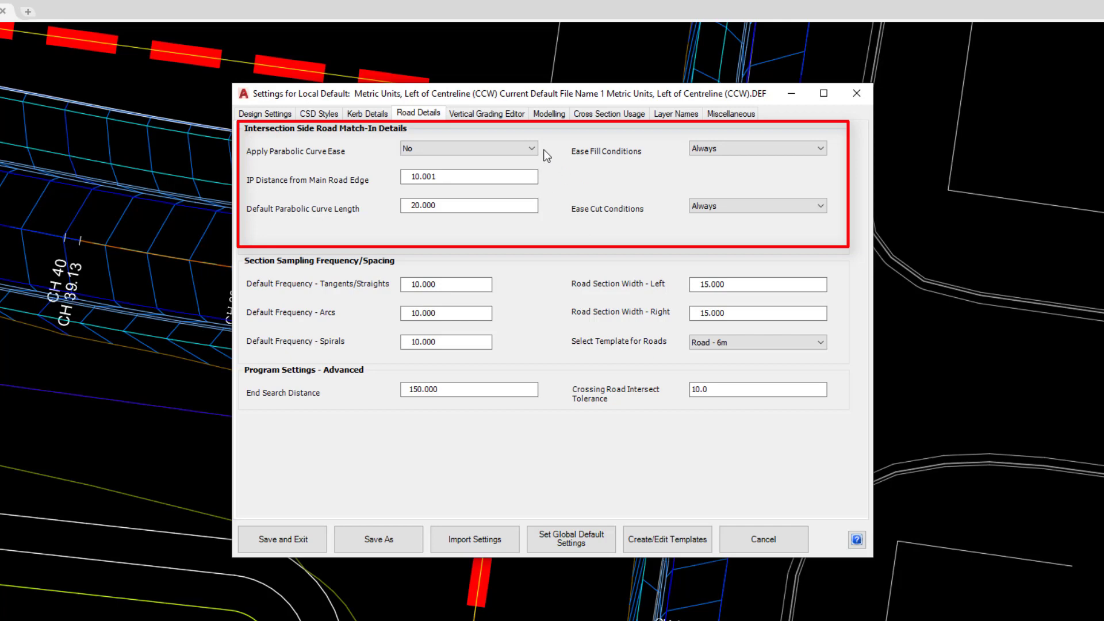
pyautogui.click(509, 154)
pyautogui.click(507, 161)
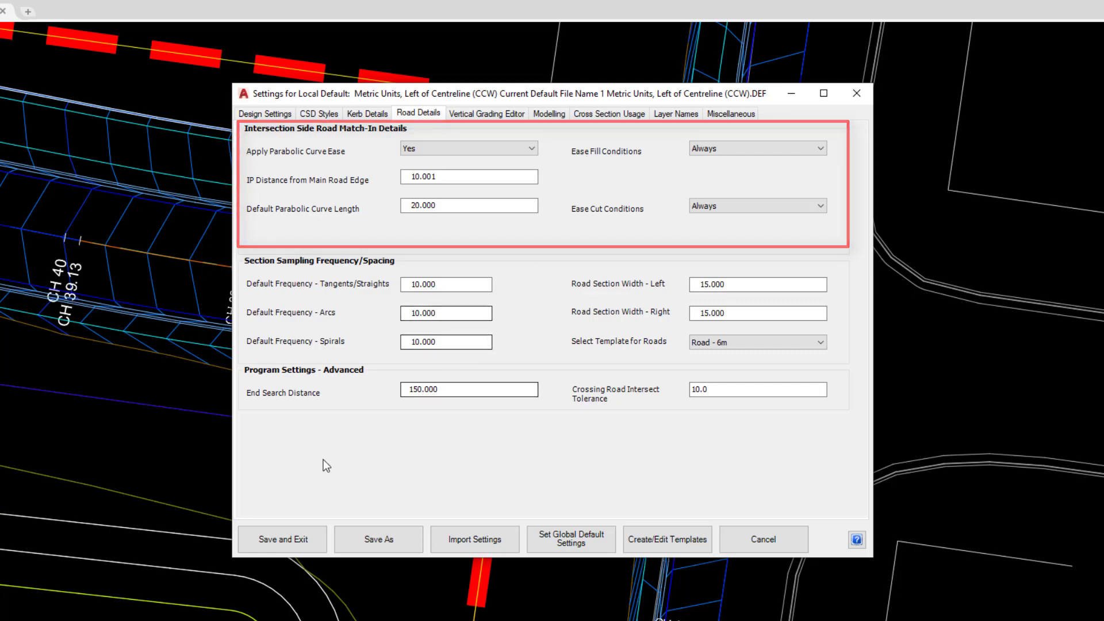
pyautogui.click(285, 536)
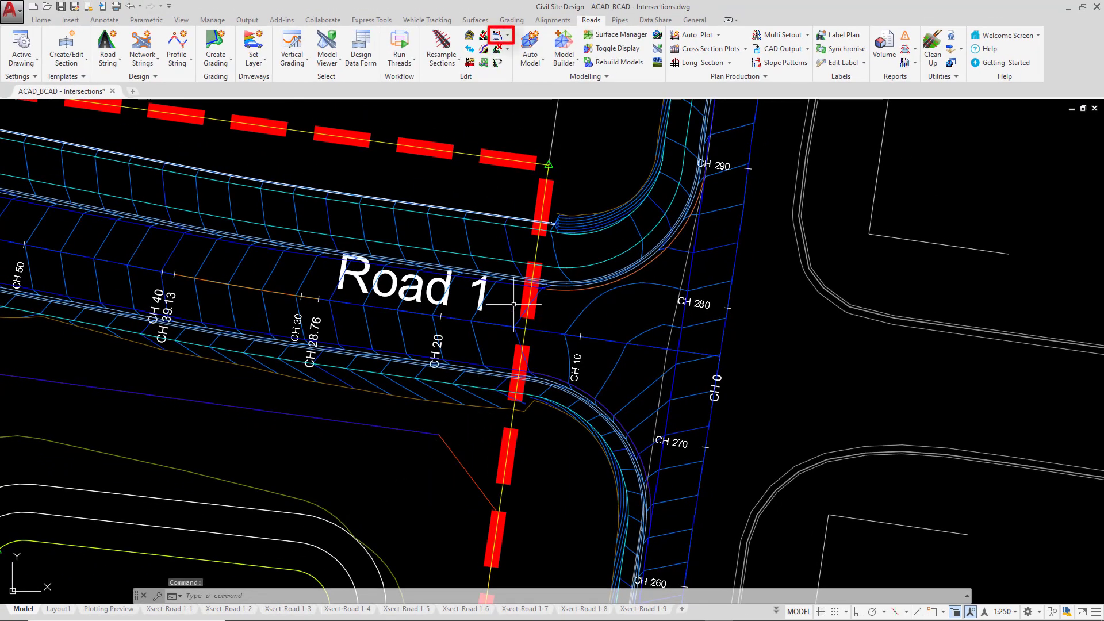
# Open Automatic Ease Properties from the Edit dropdown and select Road 1.
pyautogui.click(509, 37)
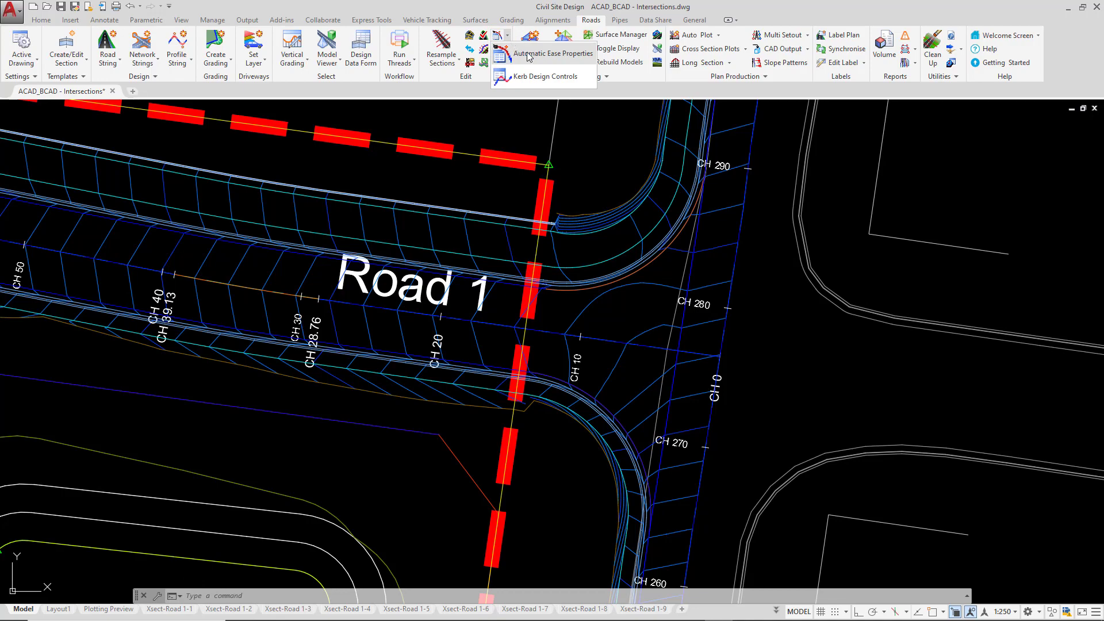
pyautogui.click(528, 54)
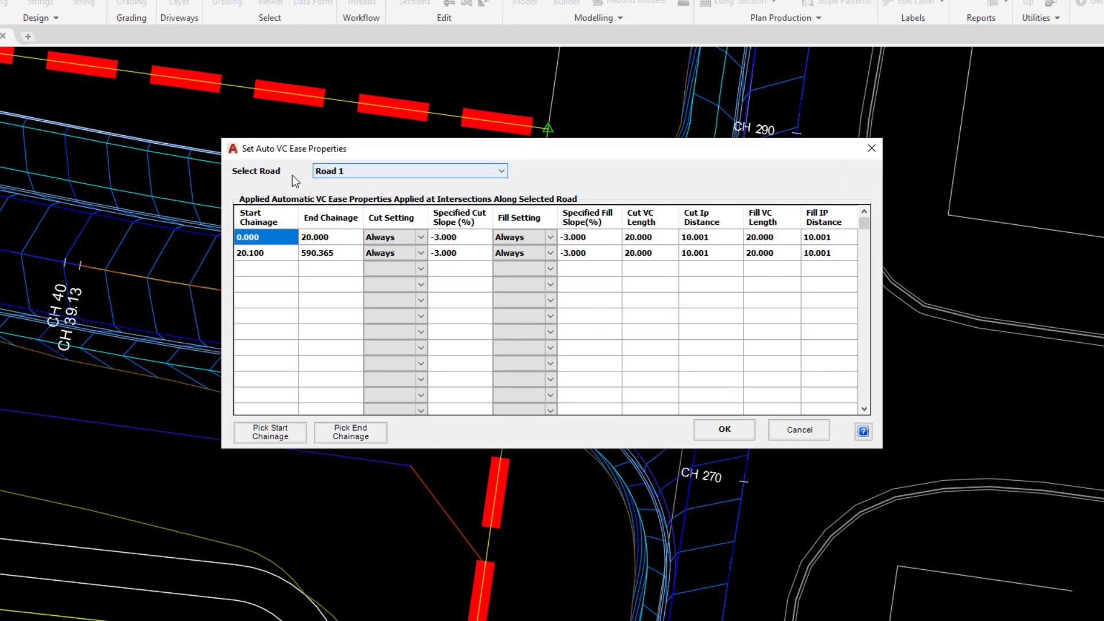
pyautogui.click(342, 175)
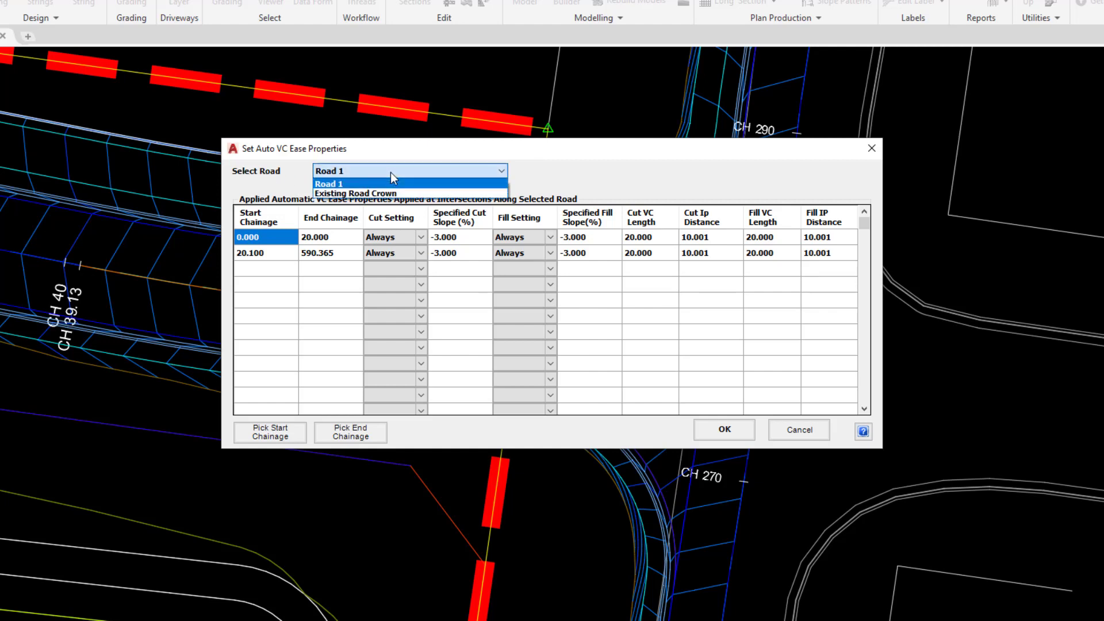
pyautogui.click(332, 185)
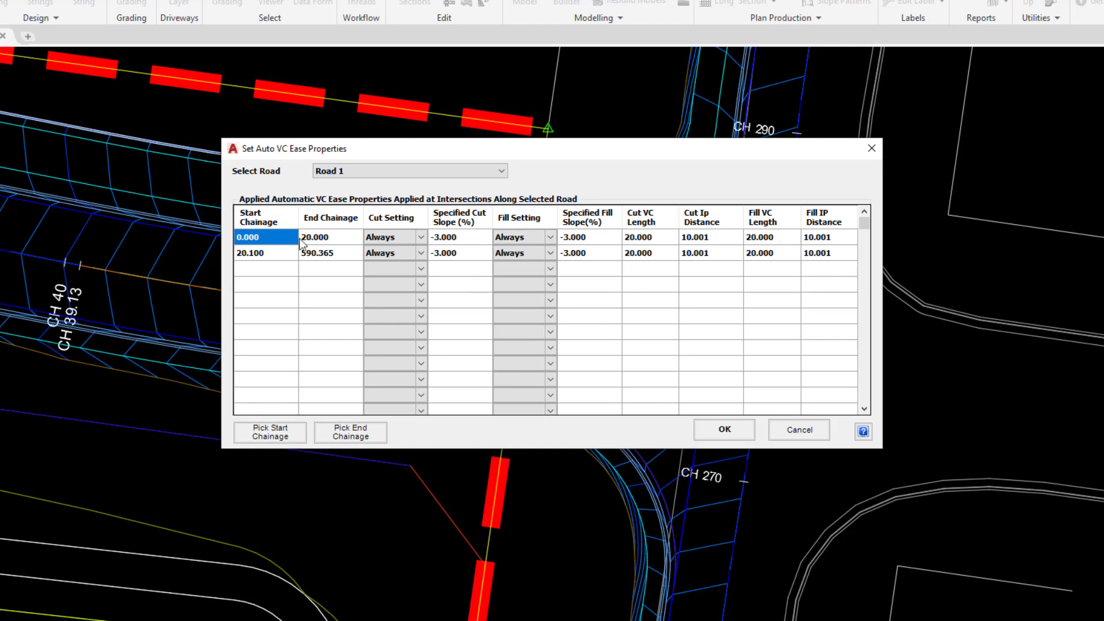
pyautogui.click(288, 260)
pyautogui.doubleClick(314, 256)
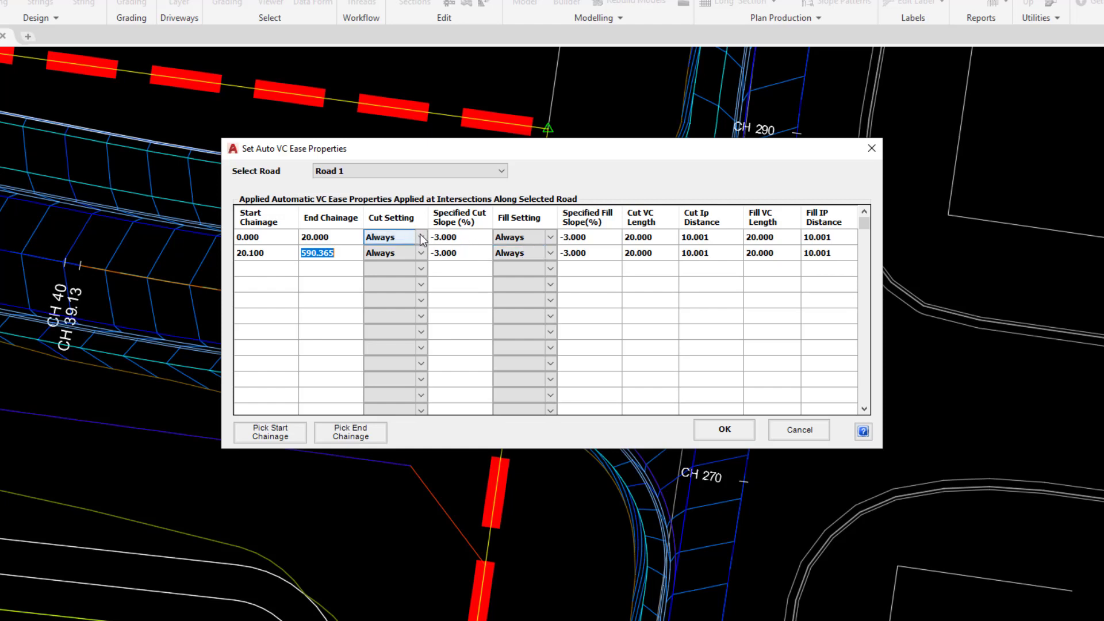
# Review row 1's cut/fill VC lengths, IP distance and cut ease choices without changing them.
pyautogui.click(662, 237)
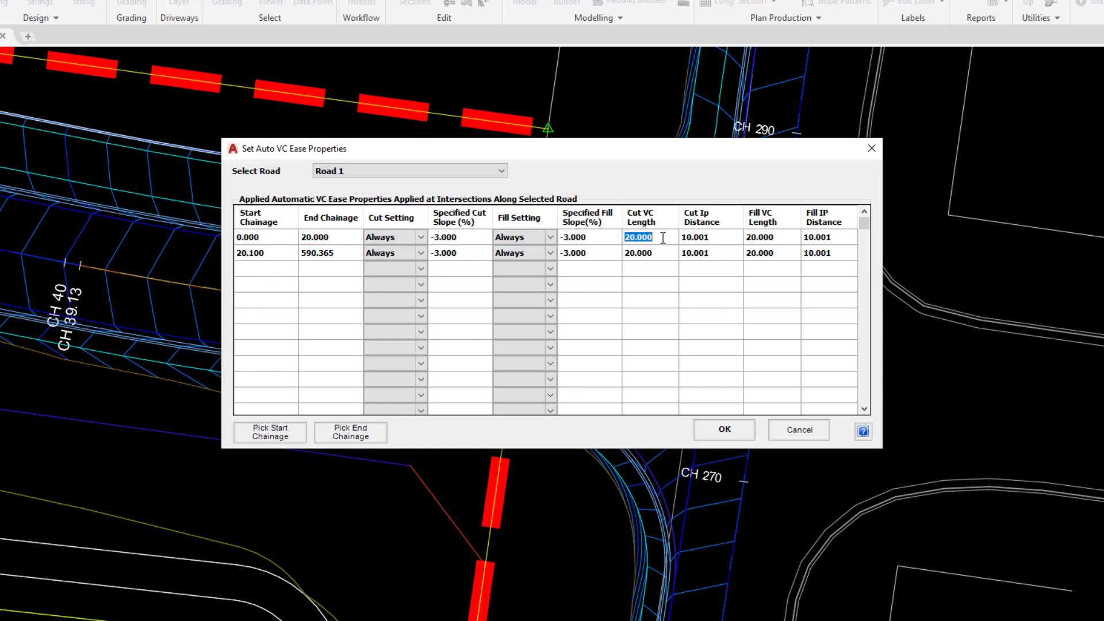
pyautogui.click(760, 238)
pyautogui.click(710, 236)
pyautogui.click(403, 237)
pyautogui.click(406, 237)
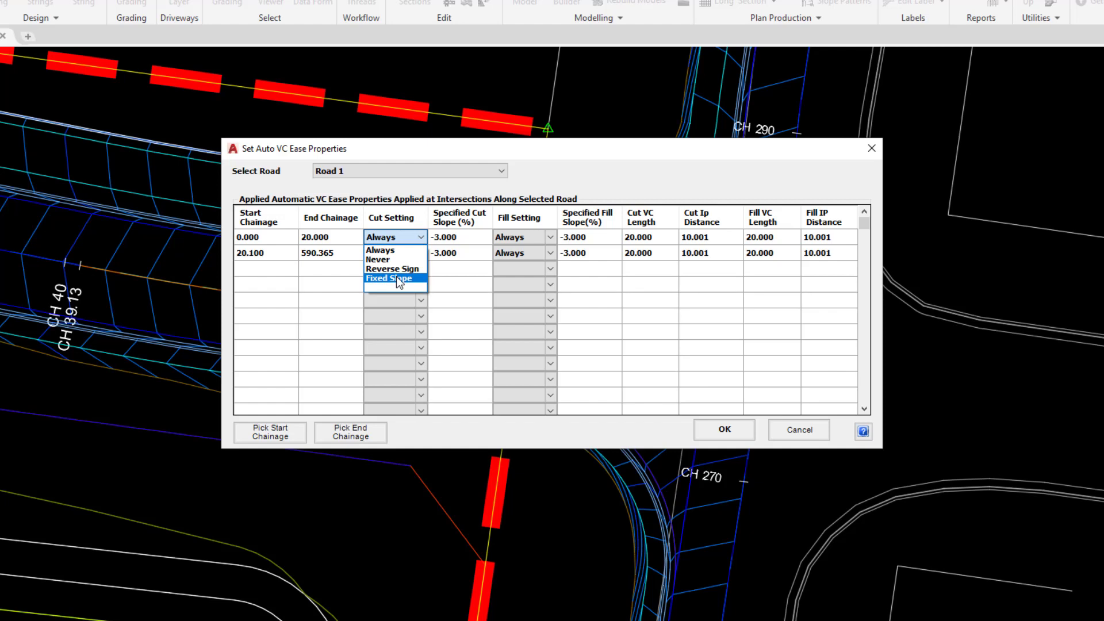
pyautogui.click(551, 172)
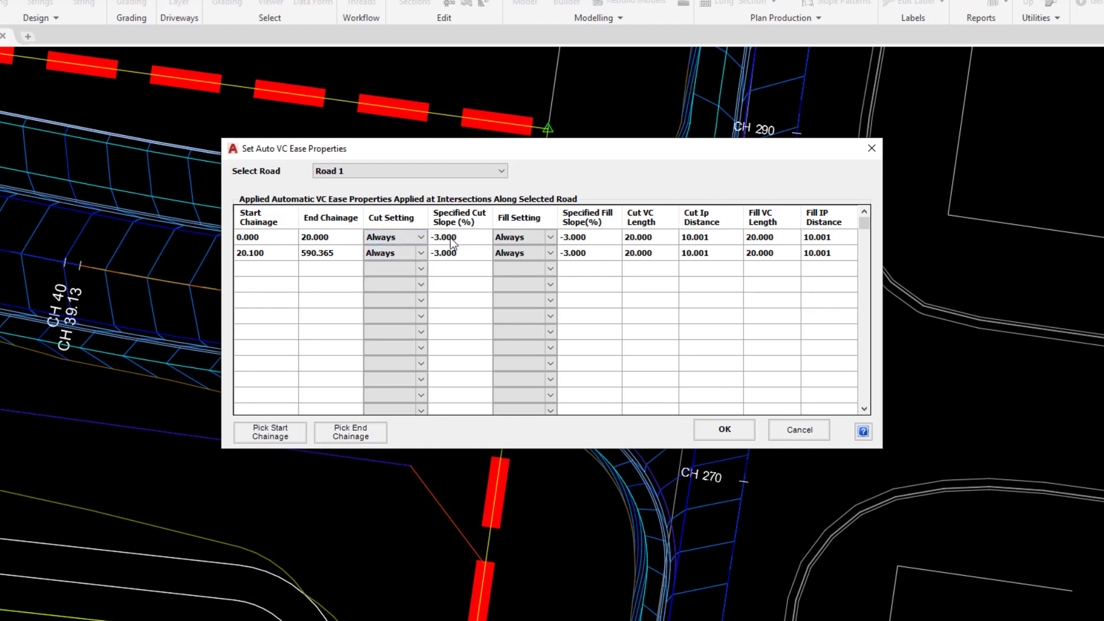
# Set cut and fill ease to Never for the 0–20 range and apply with OK.
pyautogui.click(402, 237)
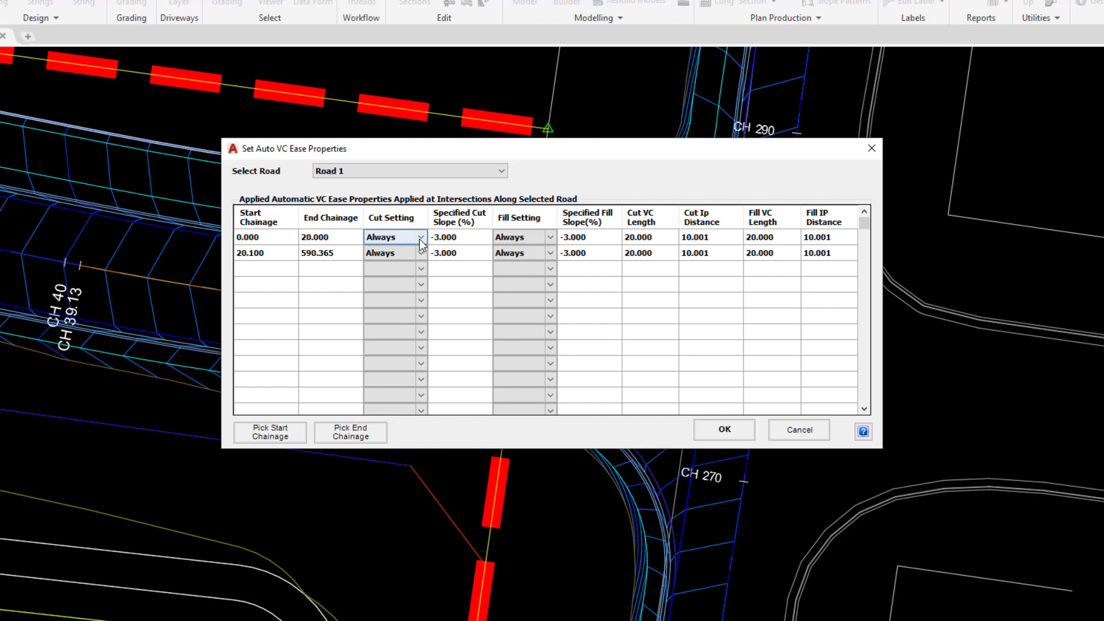
pyautogui.click(406, 237)
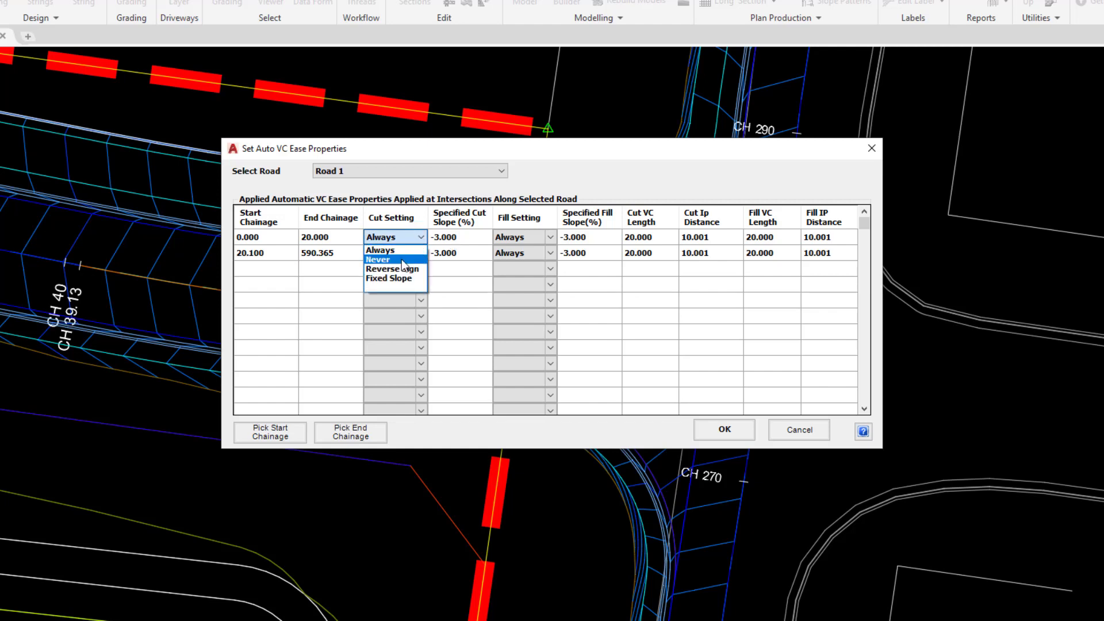
pyautogui.click(403, 260)
pyautogui.click(551, 238)
pyautogui.click(550, 238)
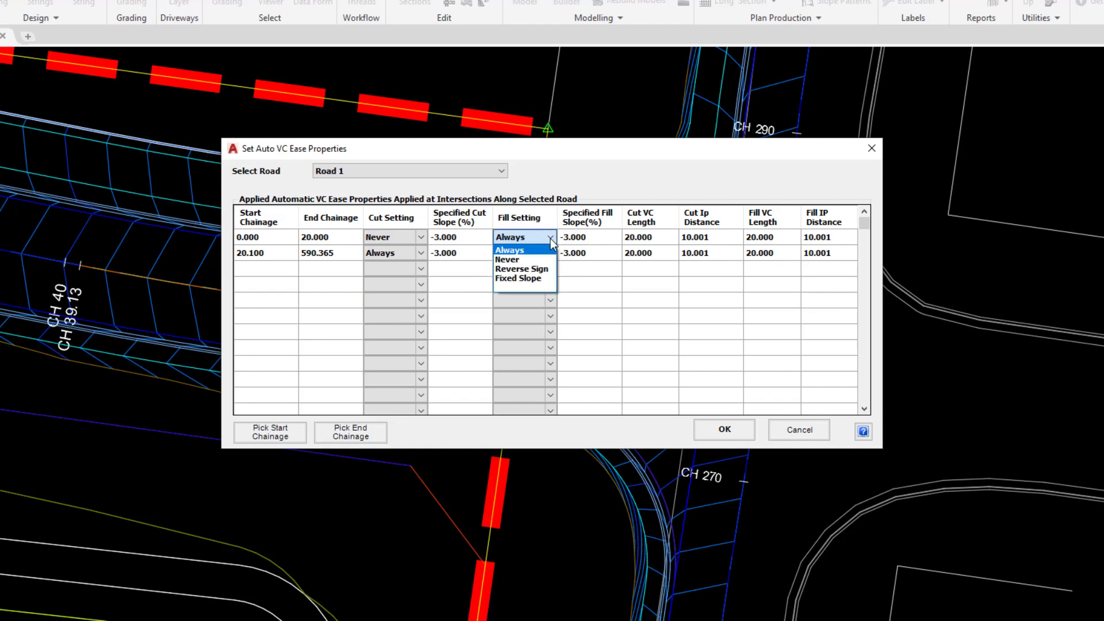
pyautogui.click(538, 260)
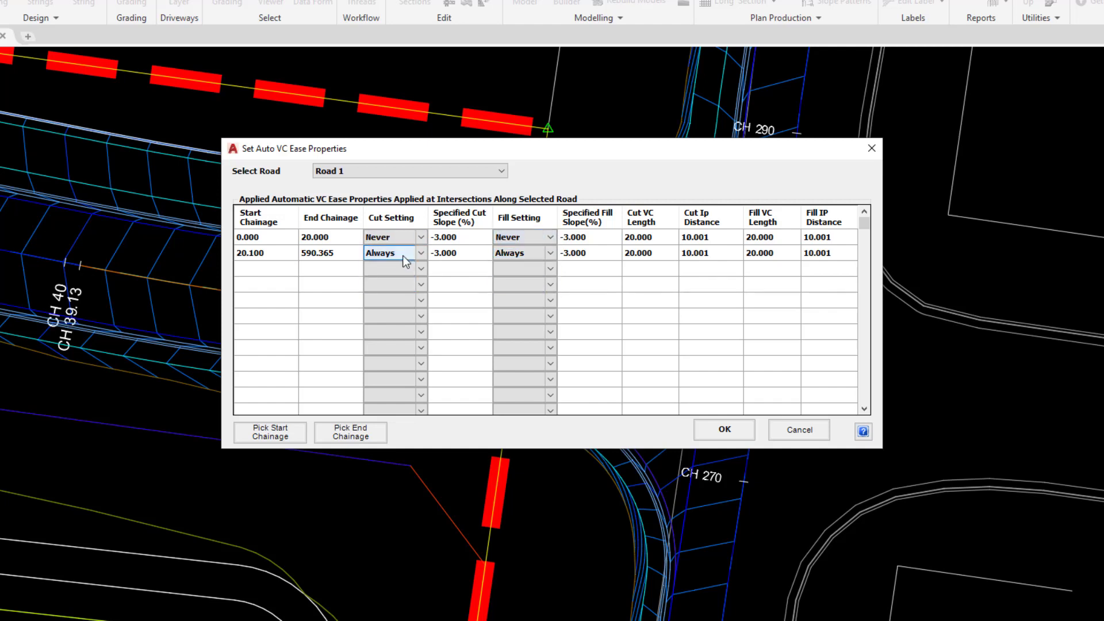
pyautogui.click(390, 237)
pyautogui.click(519, 236)
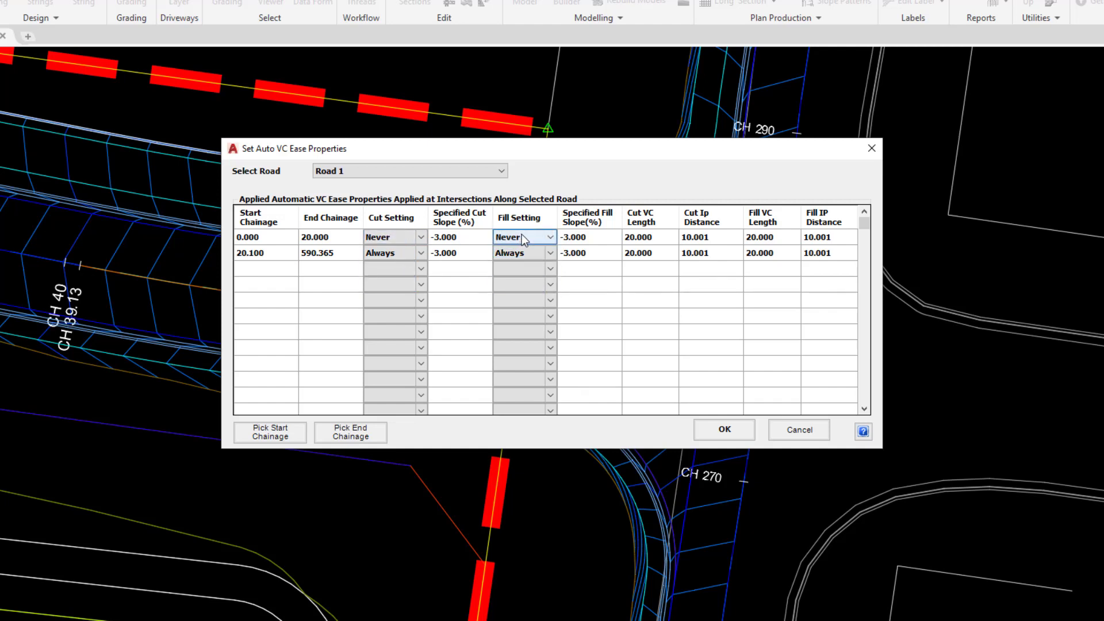
pyautogui.click(700, 428)
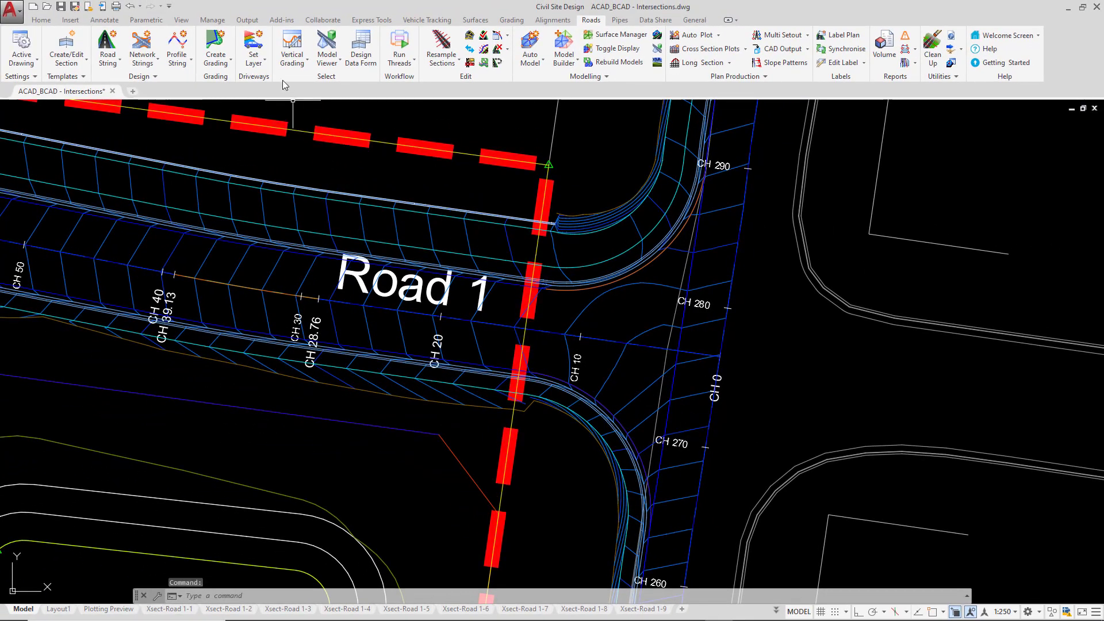
# Open Road 1's vertical grading profile and zoom to its start near the intersection.
pyautogui.click(293, 38)
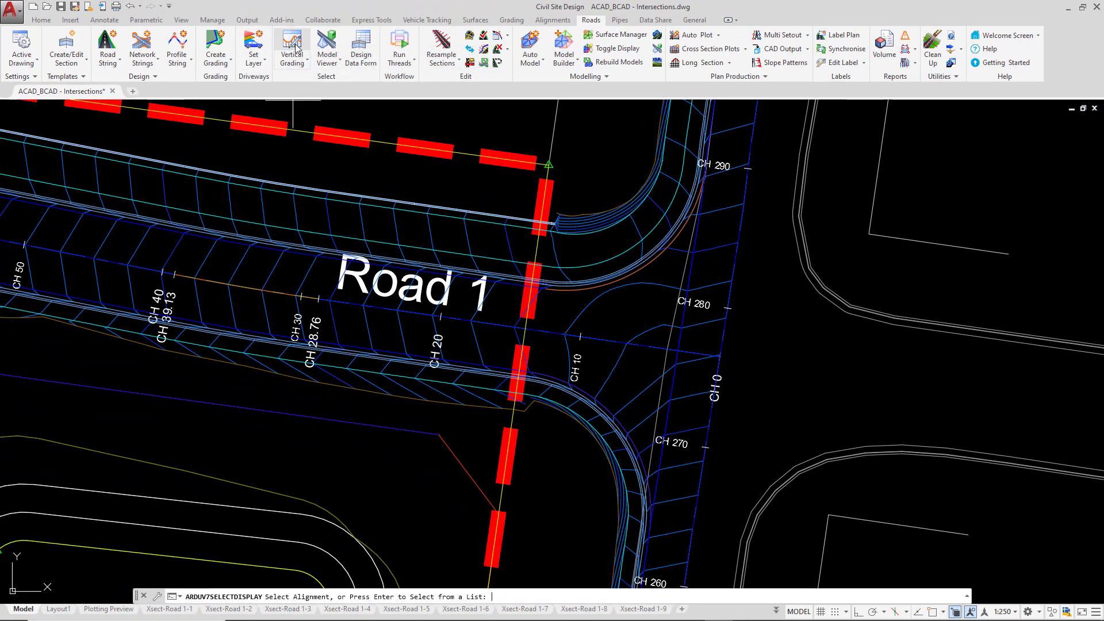
pyautogui.click(433, 313)
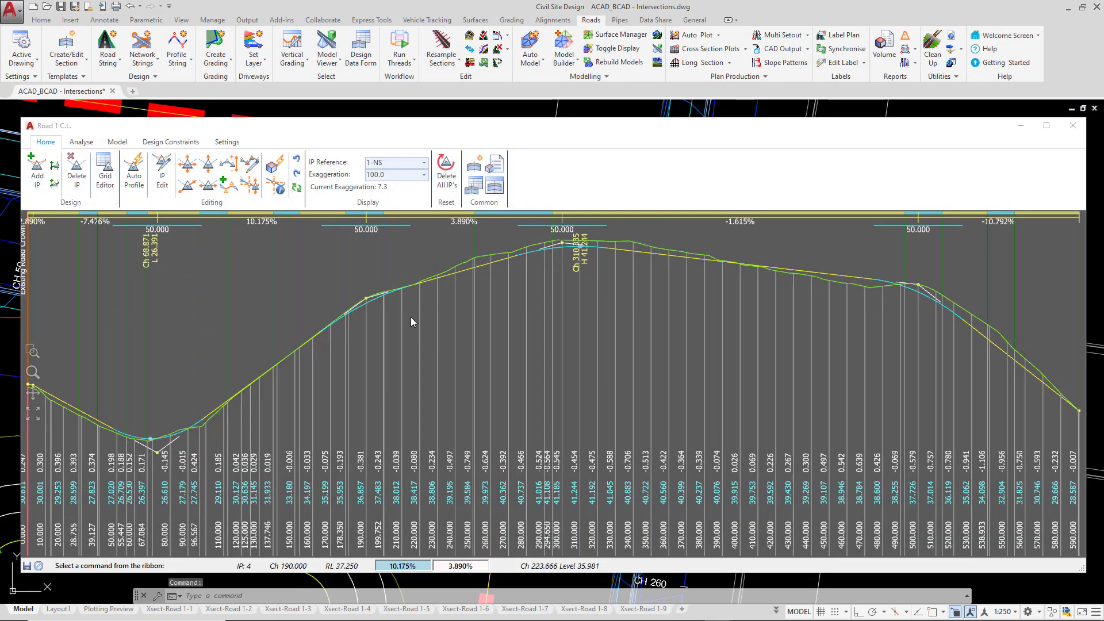
pyautogui.moveTo(133, 422); pyautogui.dragTo(422, 408, button='middle')
pyautogui.scroll(2, 391, 399)
pyautogui.moveTo(898, 339); pyautogui.dragTo(519, 322, button='middle')
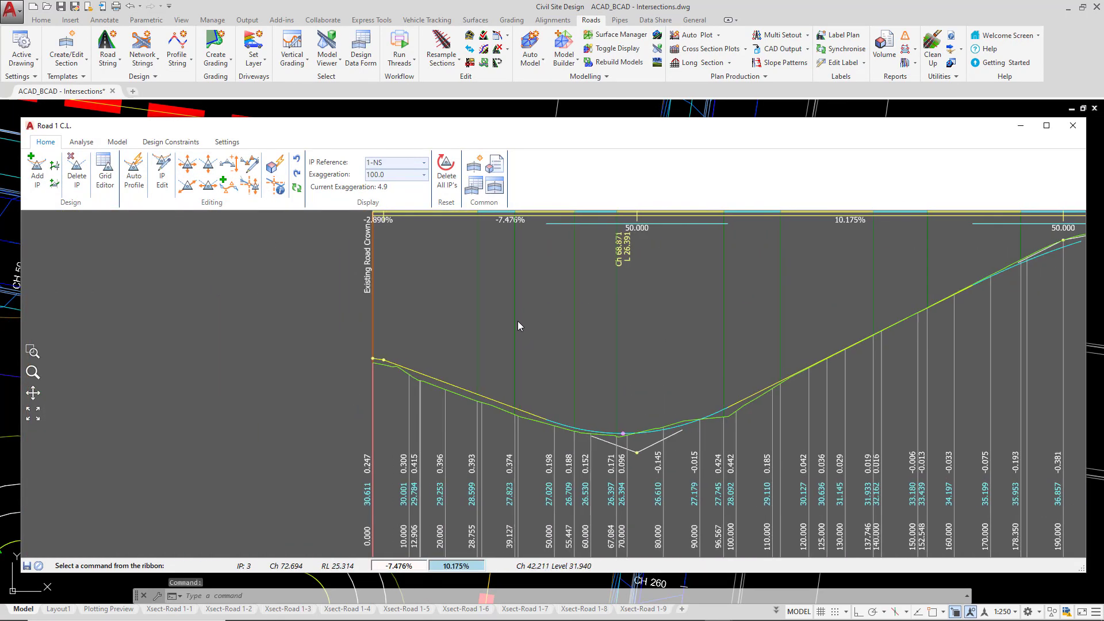
pyautogui.scroll(1, 367, 371)
pyautogui.scroll(1, 658, 340)
pyautogui.scroll(1, 657, 340)
pyautogui.scroll(1, 534, 274)
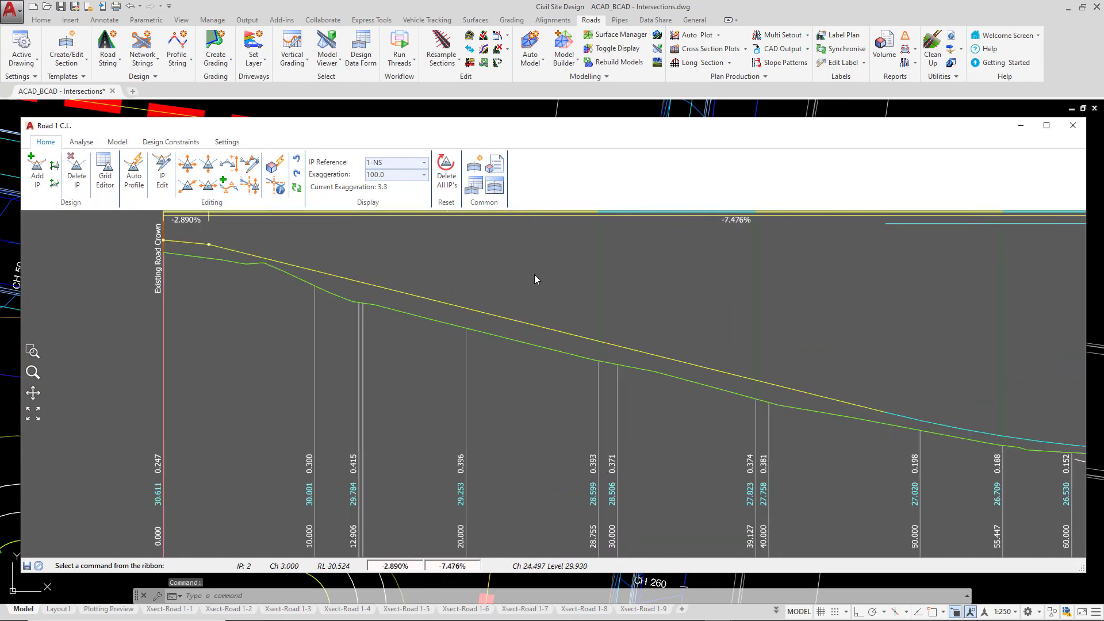
pyautogui.moveTo(582, 277); pyautogui.dragTo(515, 275, button='middle')
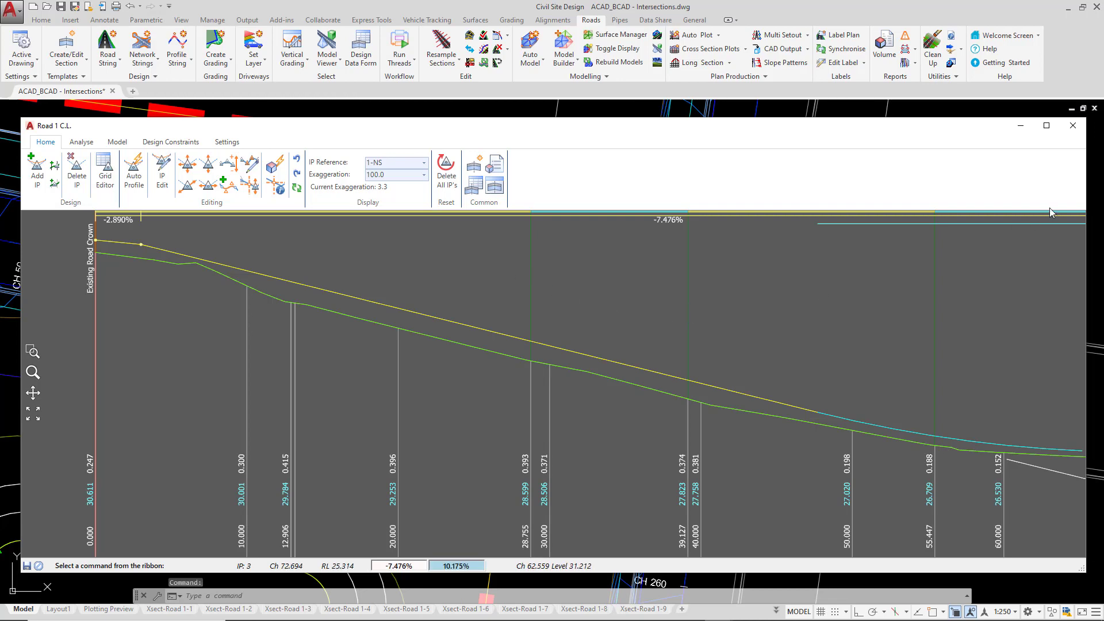
# Close the profile, check row 1's fill setting in Automatic Ease Properties, and exit unchanged.
pyautogui.click(1072, 126)
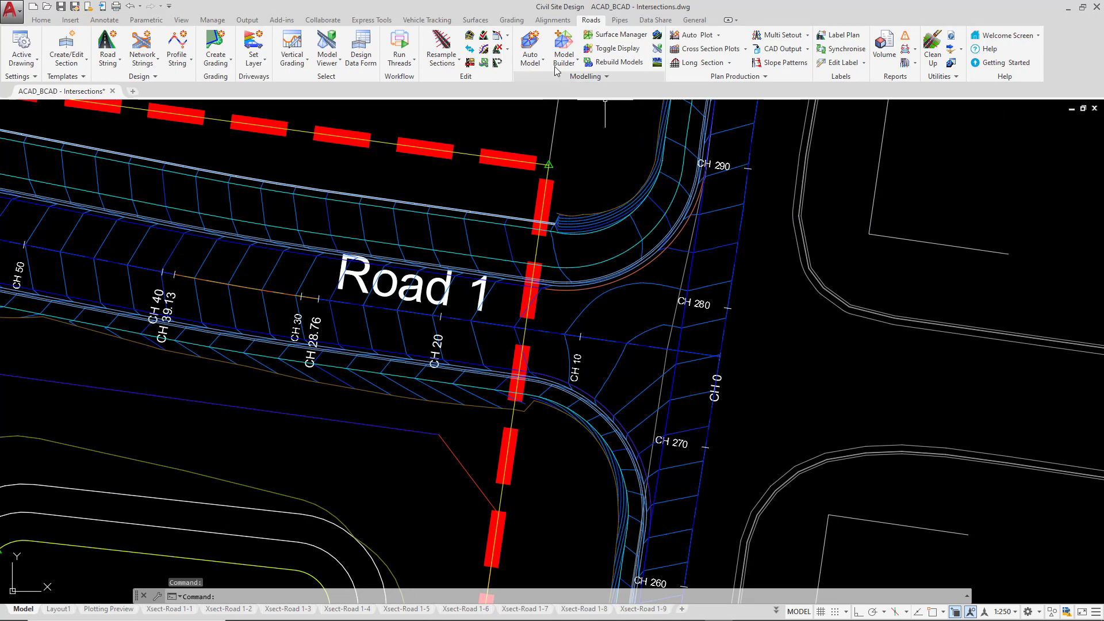
pyautogui.click(506, 36)
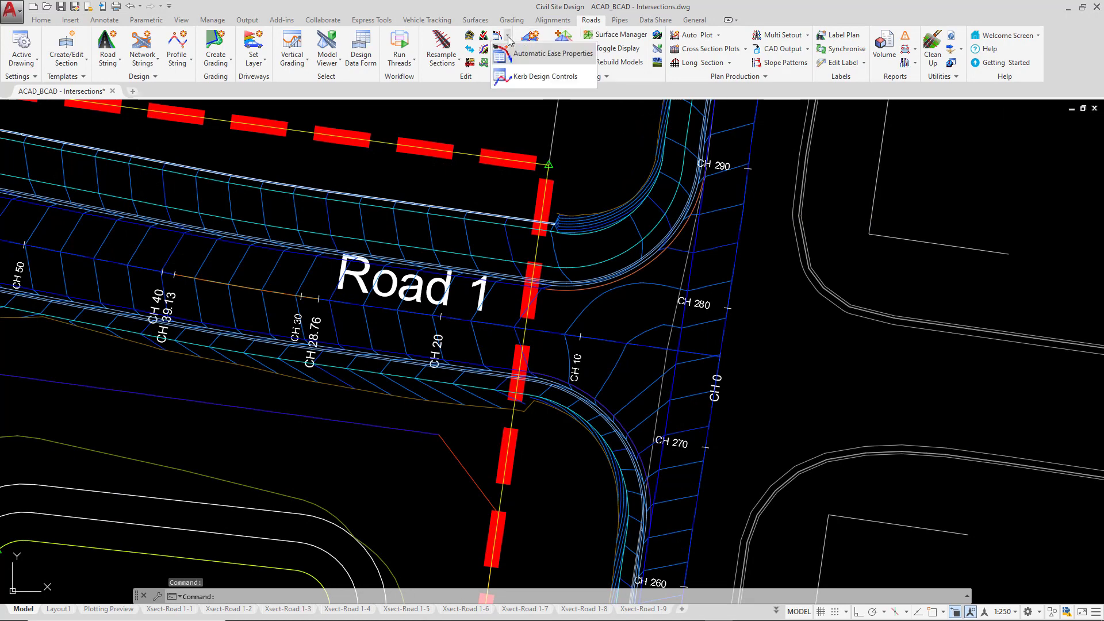
pyautogui.click(531, 58)
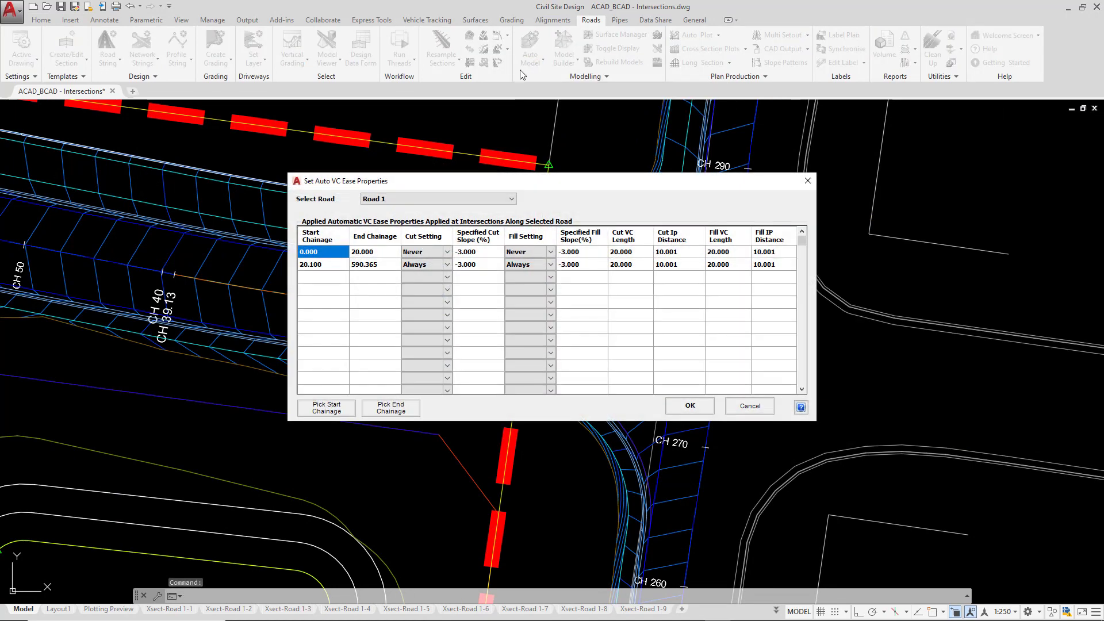
pyautogui.click(526, 253)
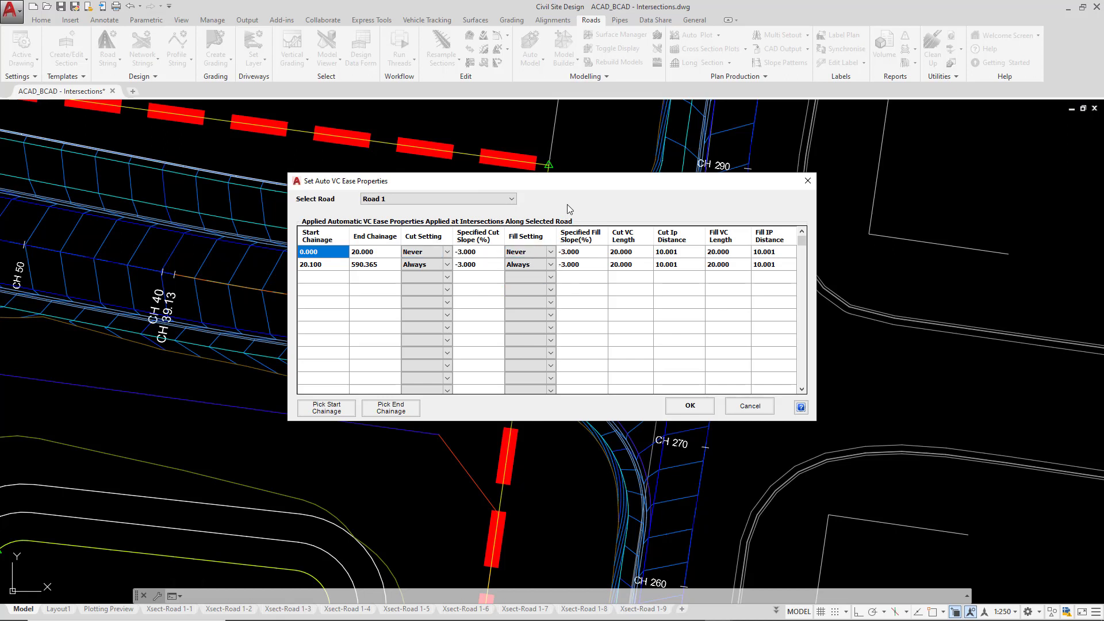
pyautogui.click(674, 408)
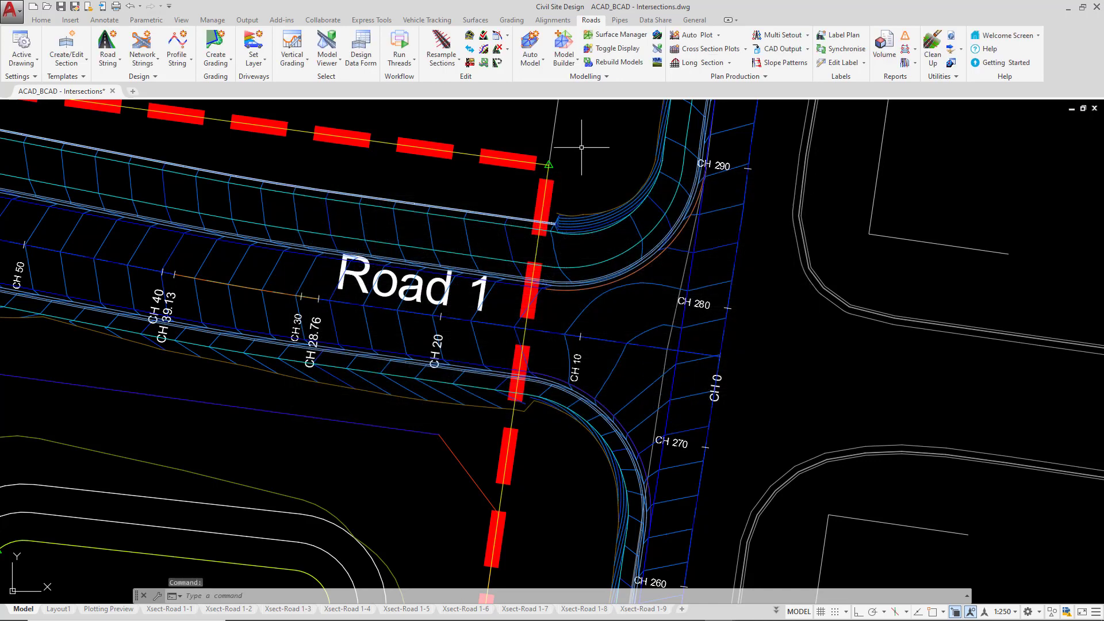
# Start Resample Sections and confirm Object Snap set to Endpoint only.
pyautogui.click(440, 43)
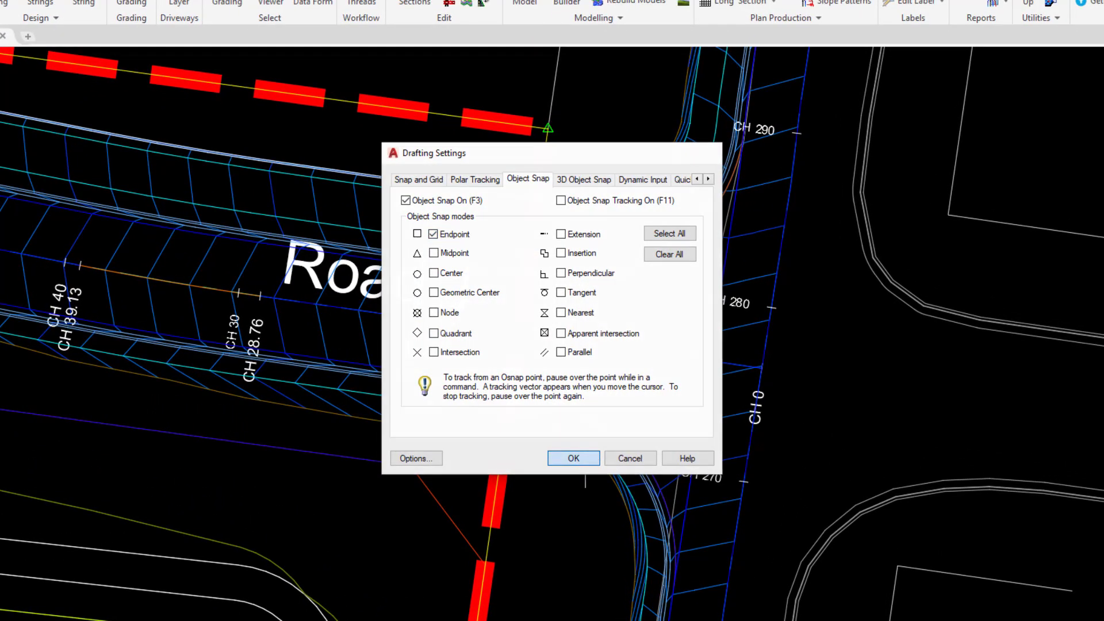
pyautogui.click(586, 455)
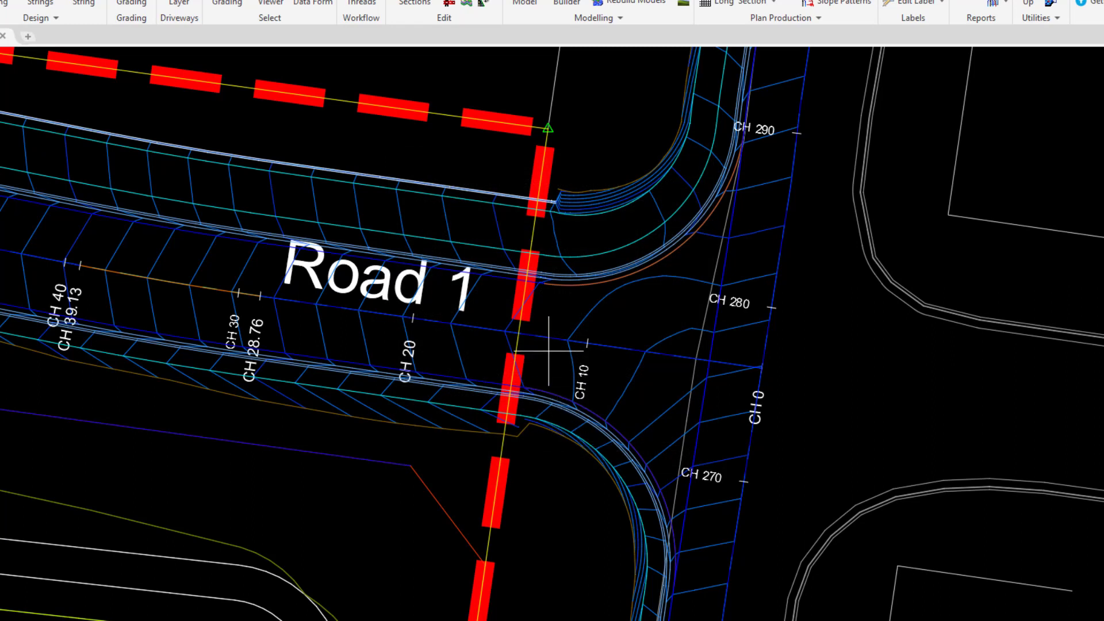
pyautogui.press('ctrl')
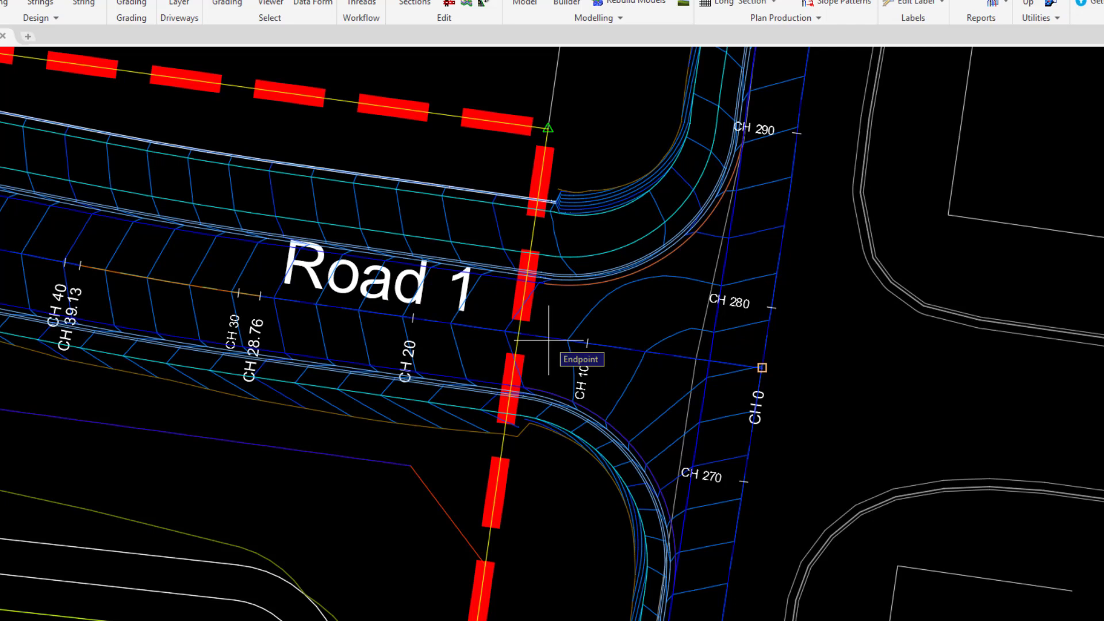
pyautogui.press('ctrl')
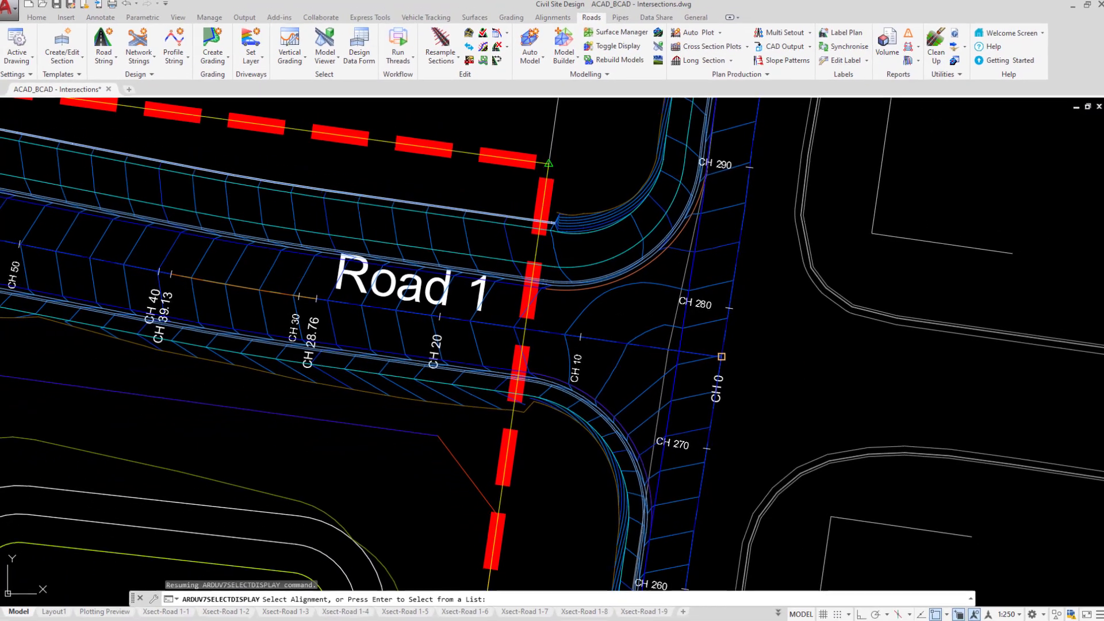
# Pick Road 1, close its profile window, and turn object snapping off with F3.
pyautogui.click(626, 346)
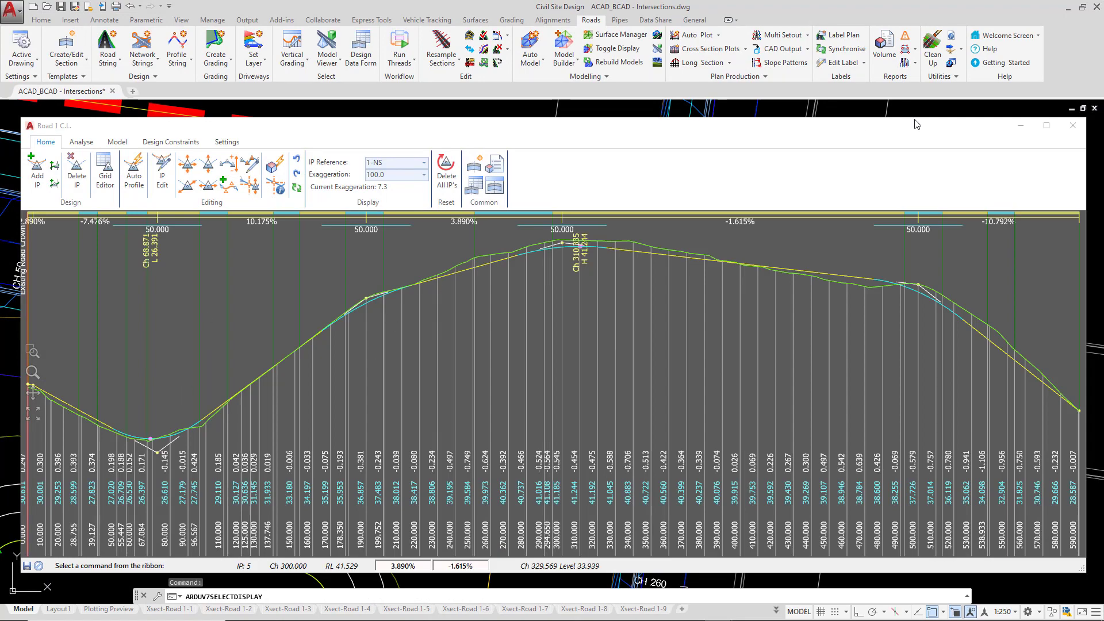
pyautogui.click(1073, 125)
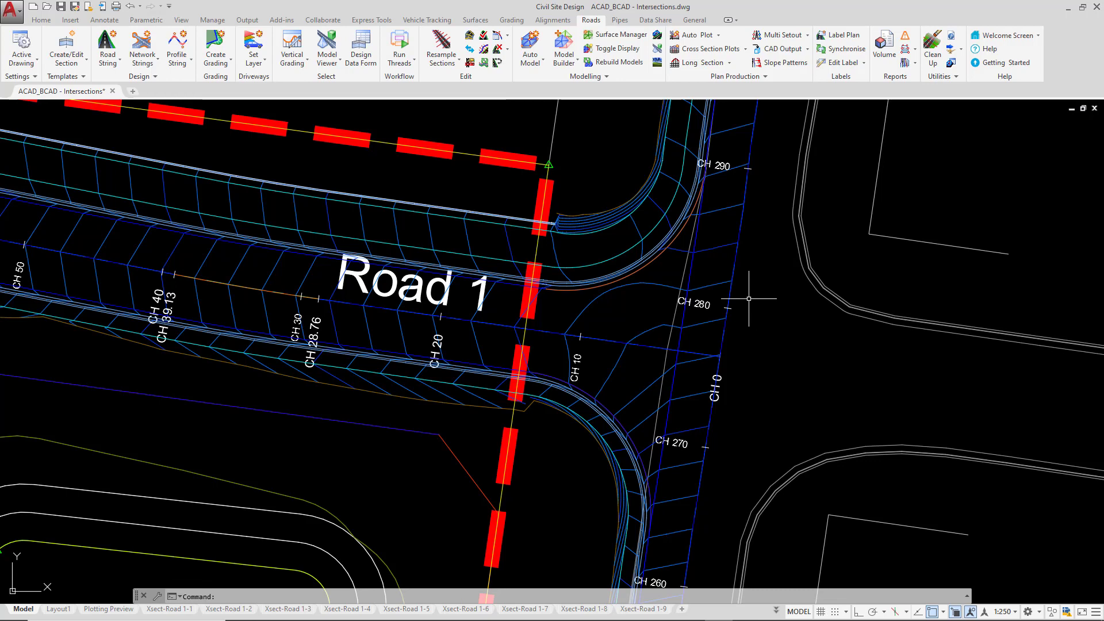
pyautogui.press('F3')
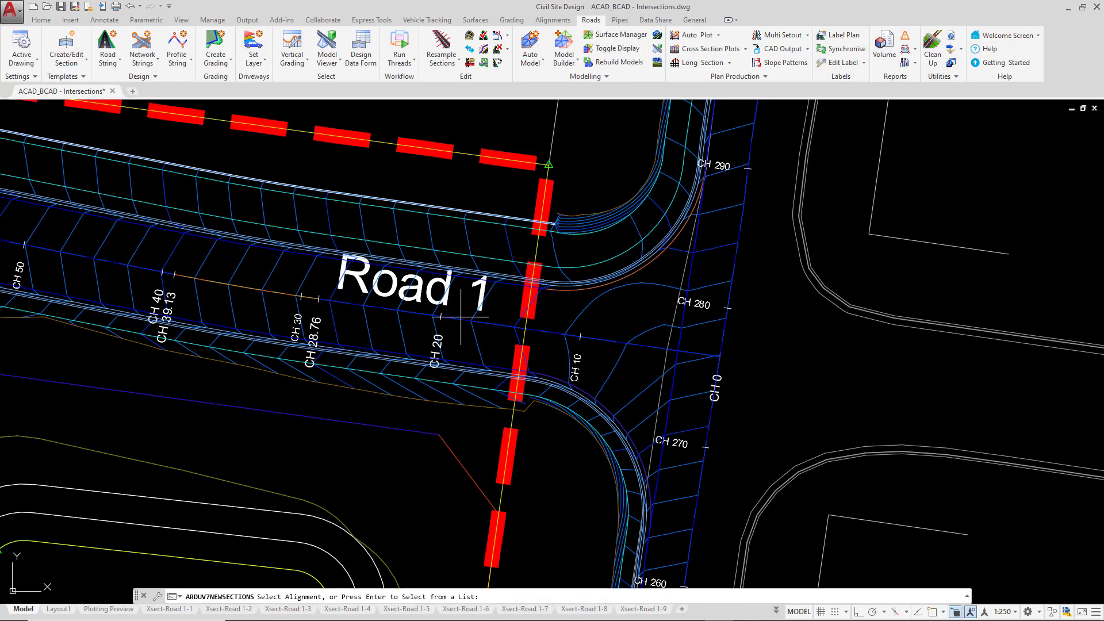
# Pick the Road 1 alignment and confirm it to bring up its Add String settings.
pyautogui.click(545, 333)
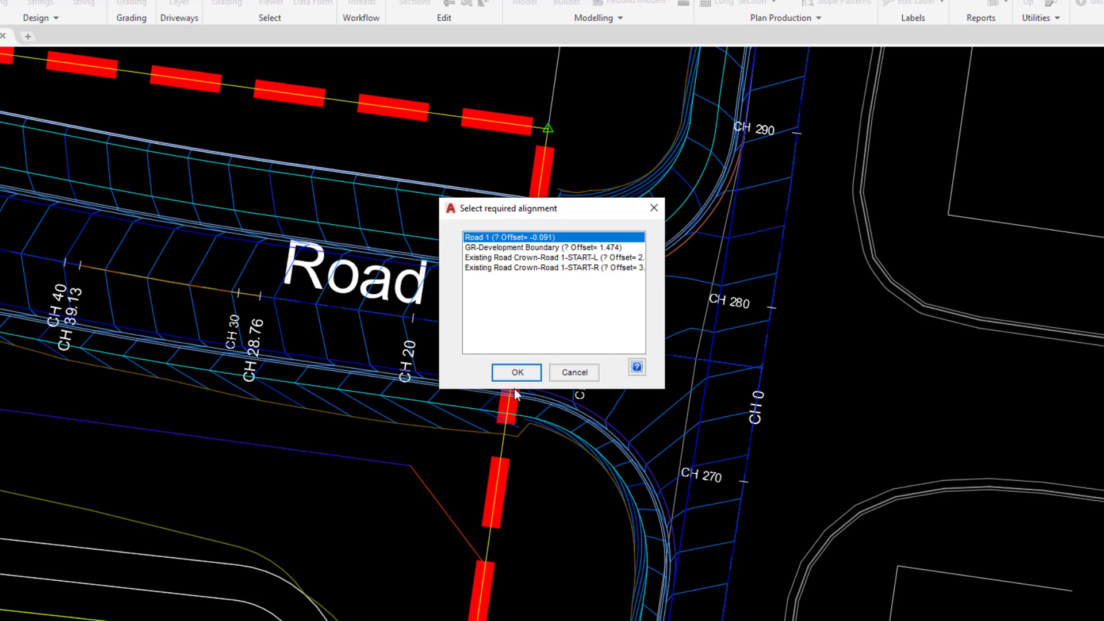
pyautogui.click(517, 374)
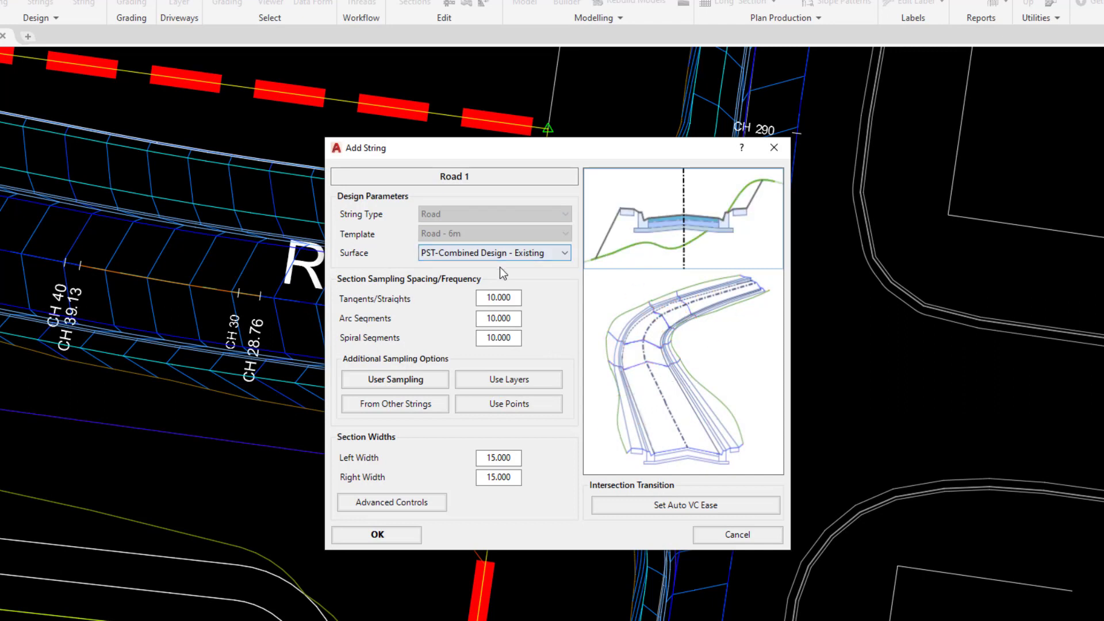
# Make Road 1's 0.000–20.000 auto VC ease Always for cut and fill, then resample its sections.
pyautogui.click(609, 506)
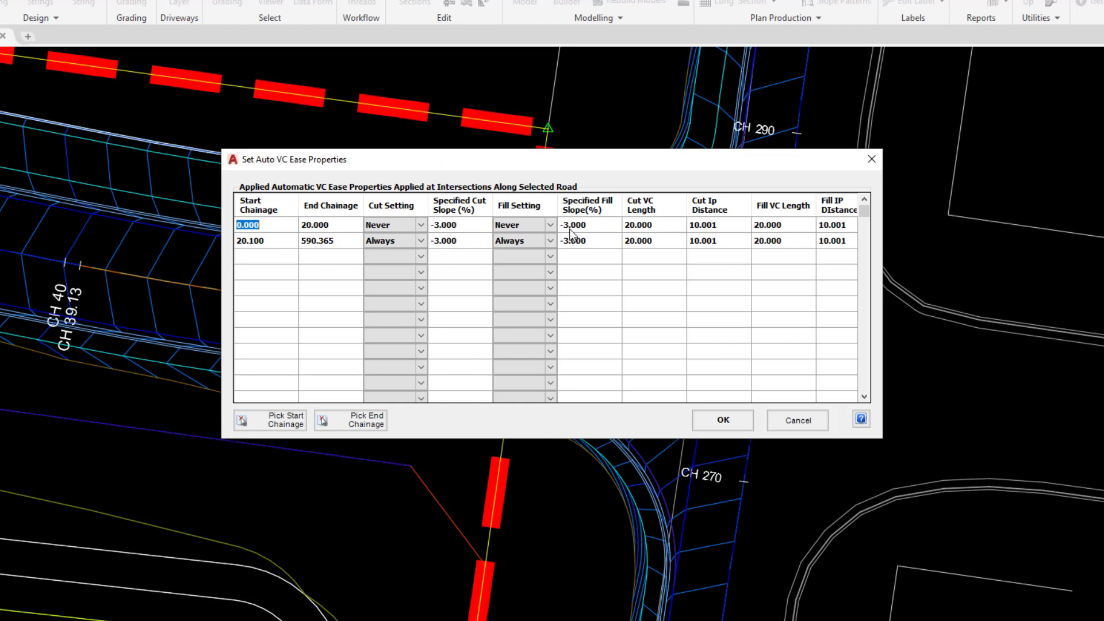
pyautogui.click(397, 225)
pyautogui.click(409, 226)
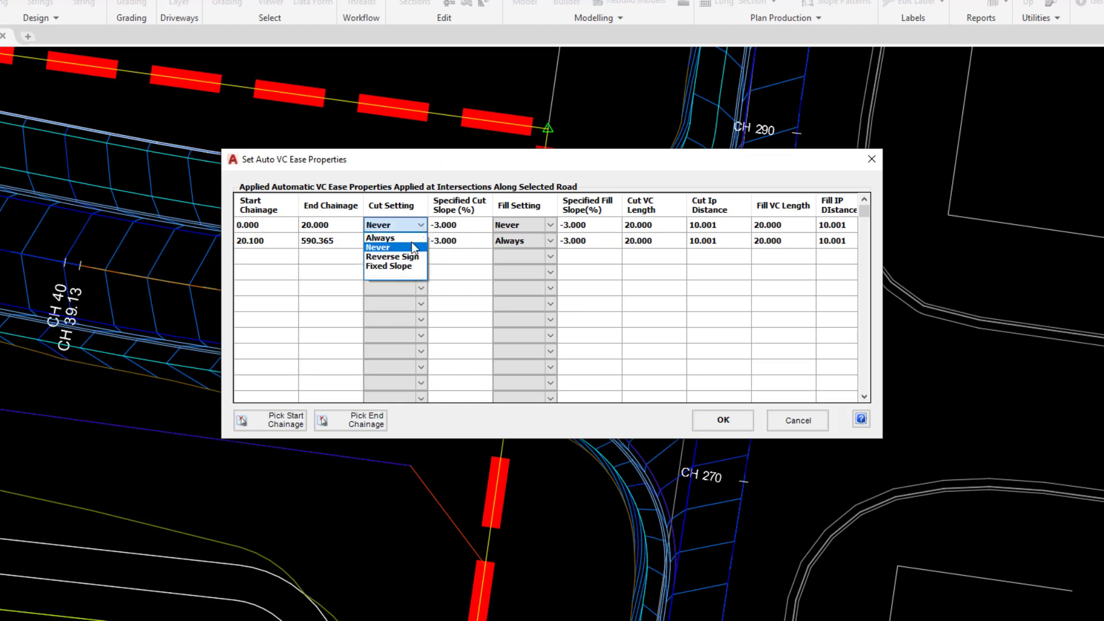
pyautogui.click(410, 239)
pyautogui.click(509, 225)
pyautogui.click(550, 225)
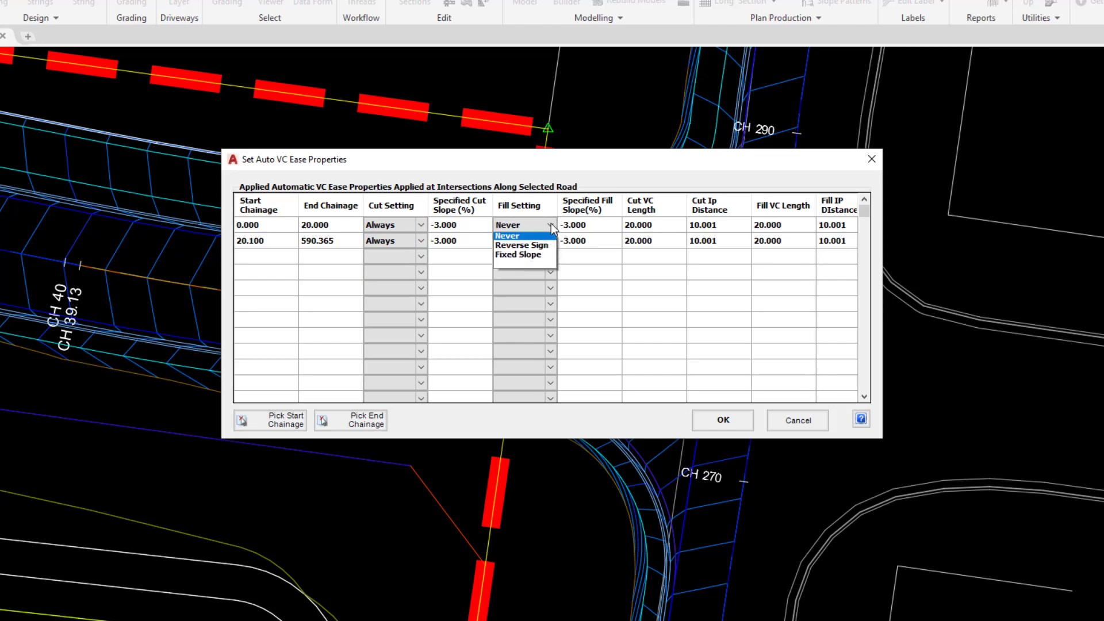
pyautogui.click(537, 238)
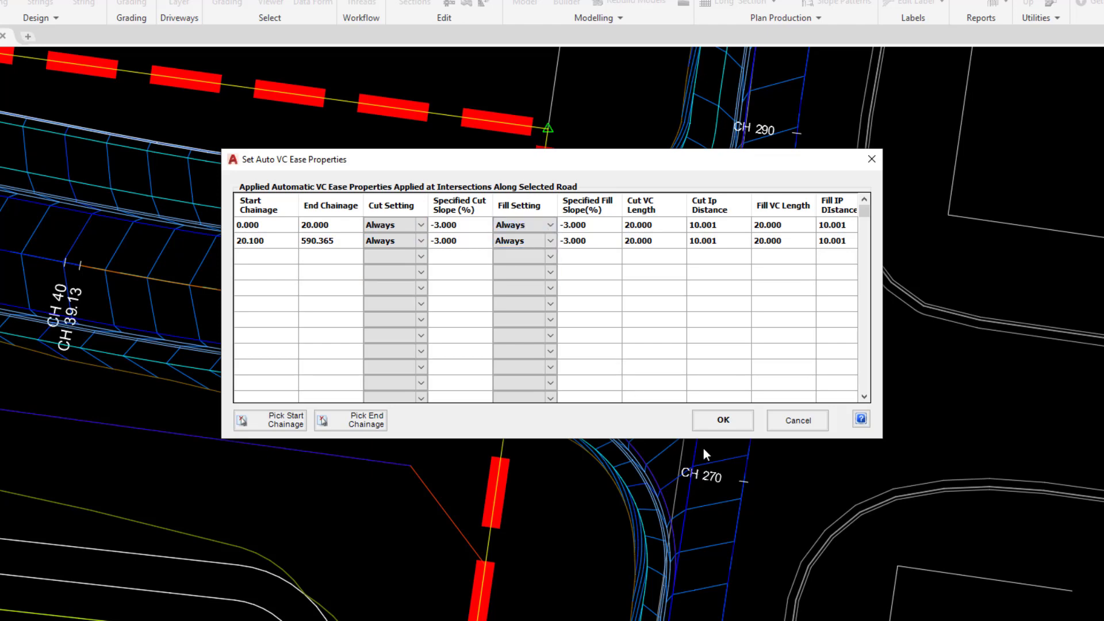
pyautogui.click(723, 421)
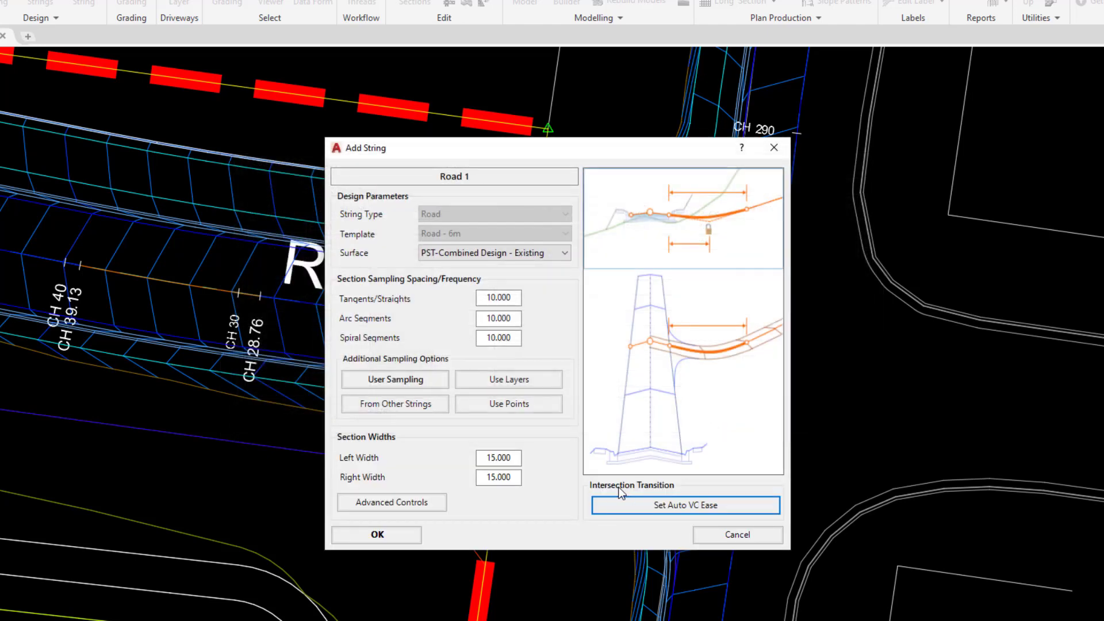
pyautogui.click(395, 535)
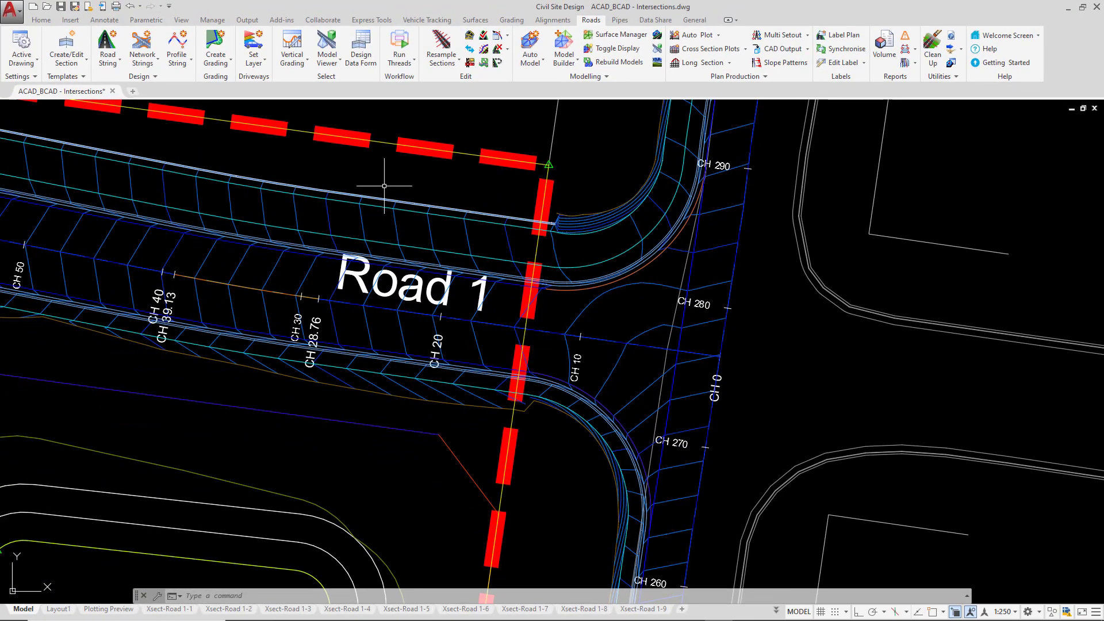
pyautogui.click(292, 42)
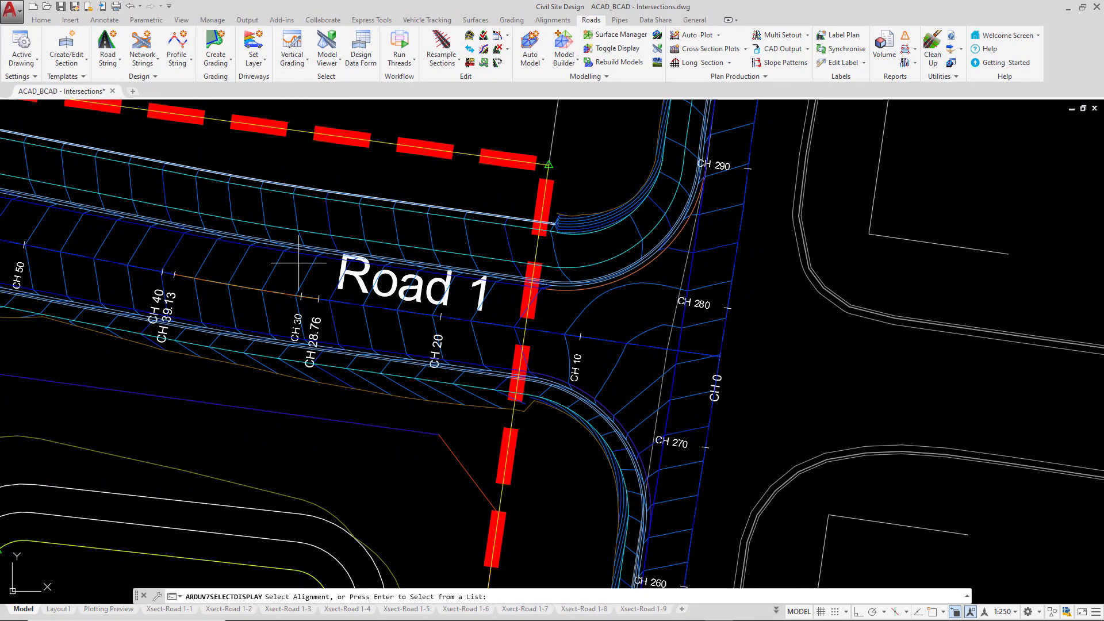
pyautogui.click(317, 298)
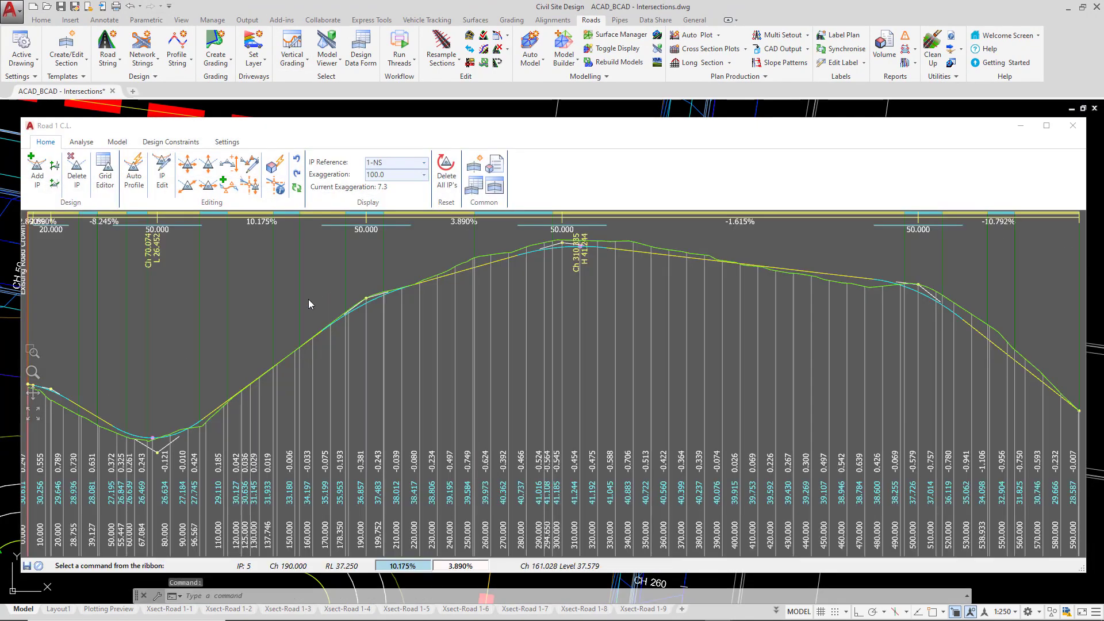
pyautogui.moveTo(51, 394); pyautogui.dragTo(264, 391, button='middle')
pyautogui.scroll(4, 265, 391)
pyautogui.moveTo(856, 375); pyautogui.dragTo(377, 406, button='middle')
pyautogui.scroll(2, 499, 357)
pyautogui.moveTo(745, 405); pyautogui.dragTo(402, 290, button='middle')
pyautogui.scroll(1, 451, 257)
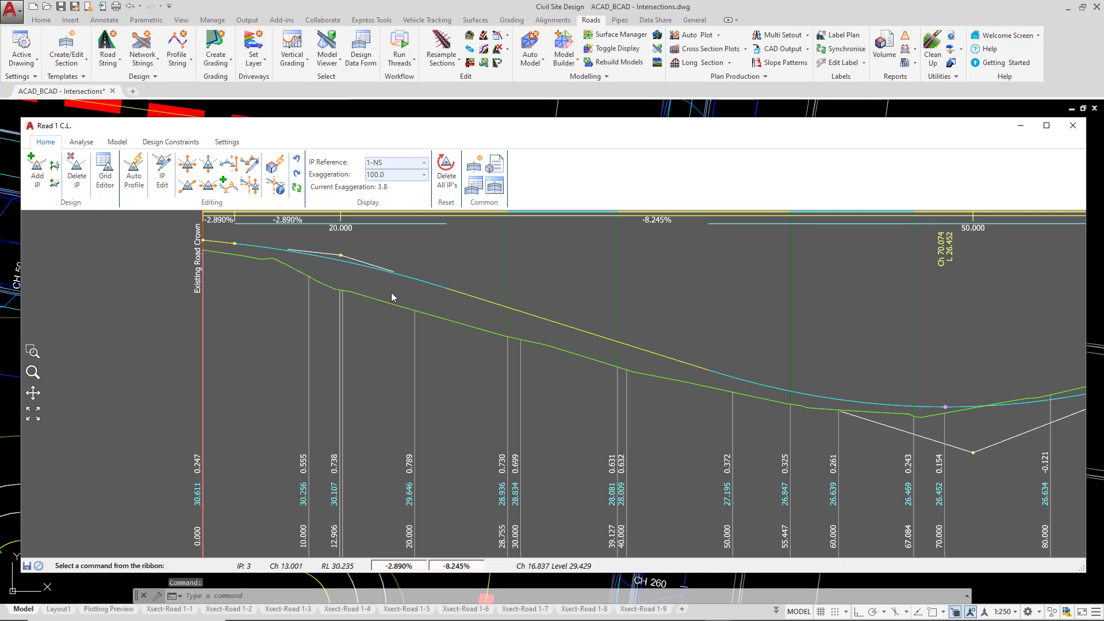
pyautogui.click(1075, 131)
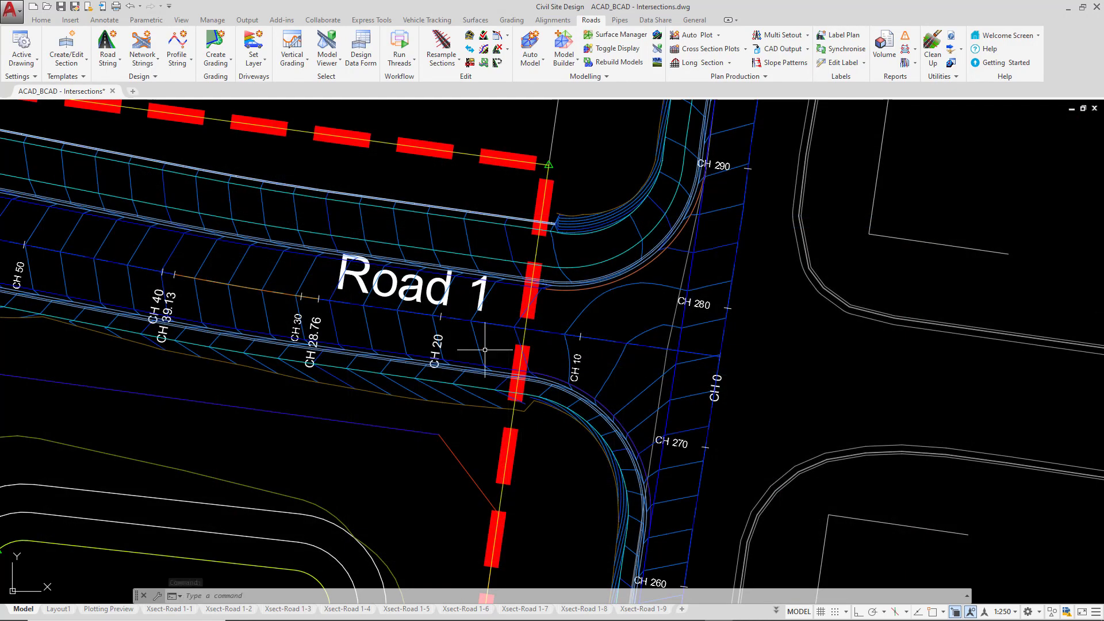